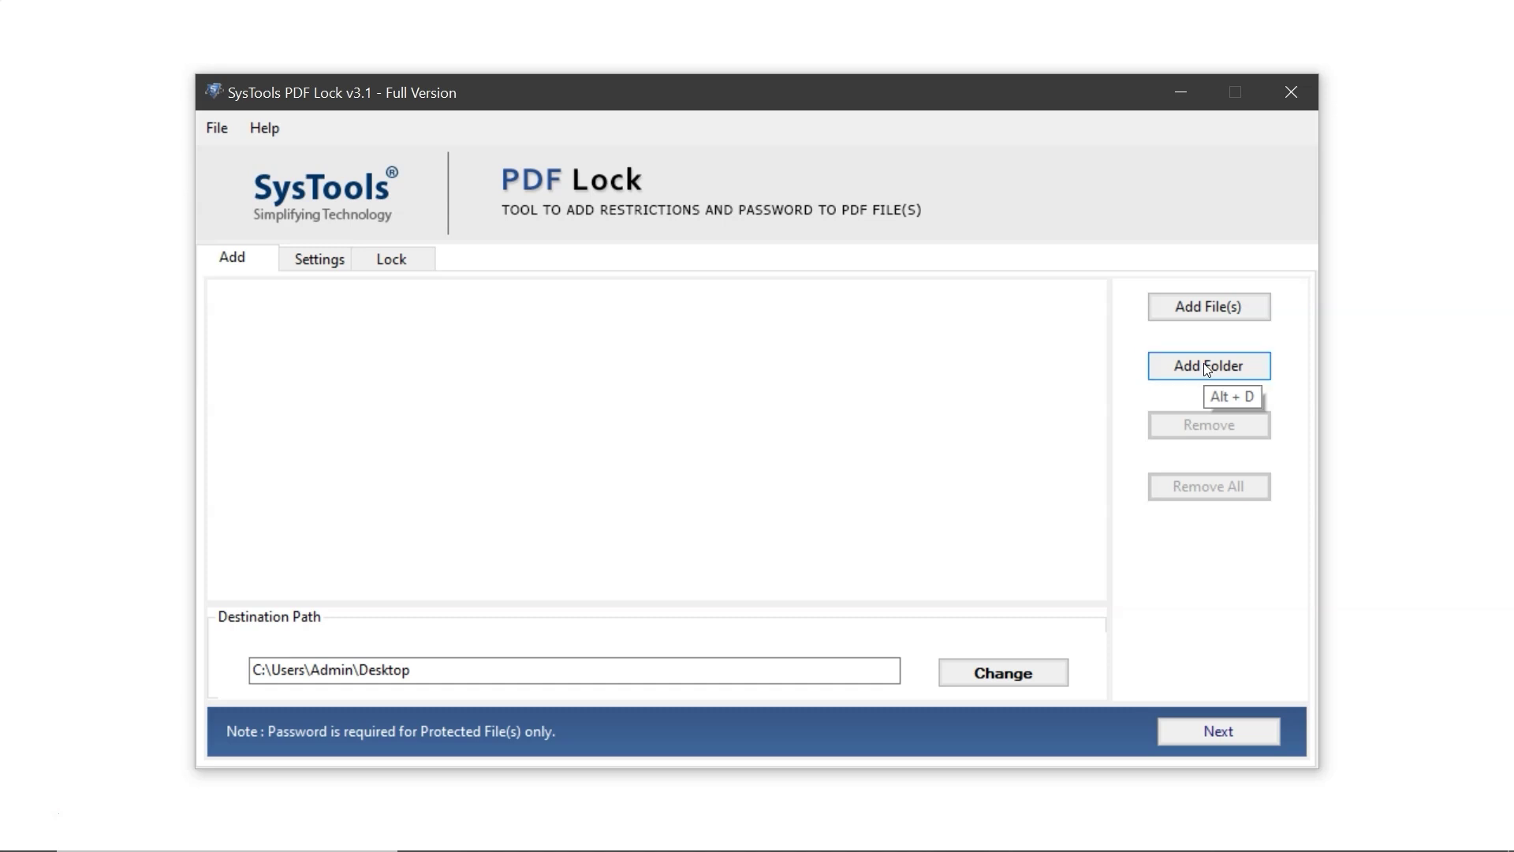
Add all ten PDFs from the E:\File folder to the lock list
left_click(1203, 310)
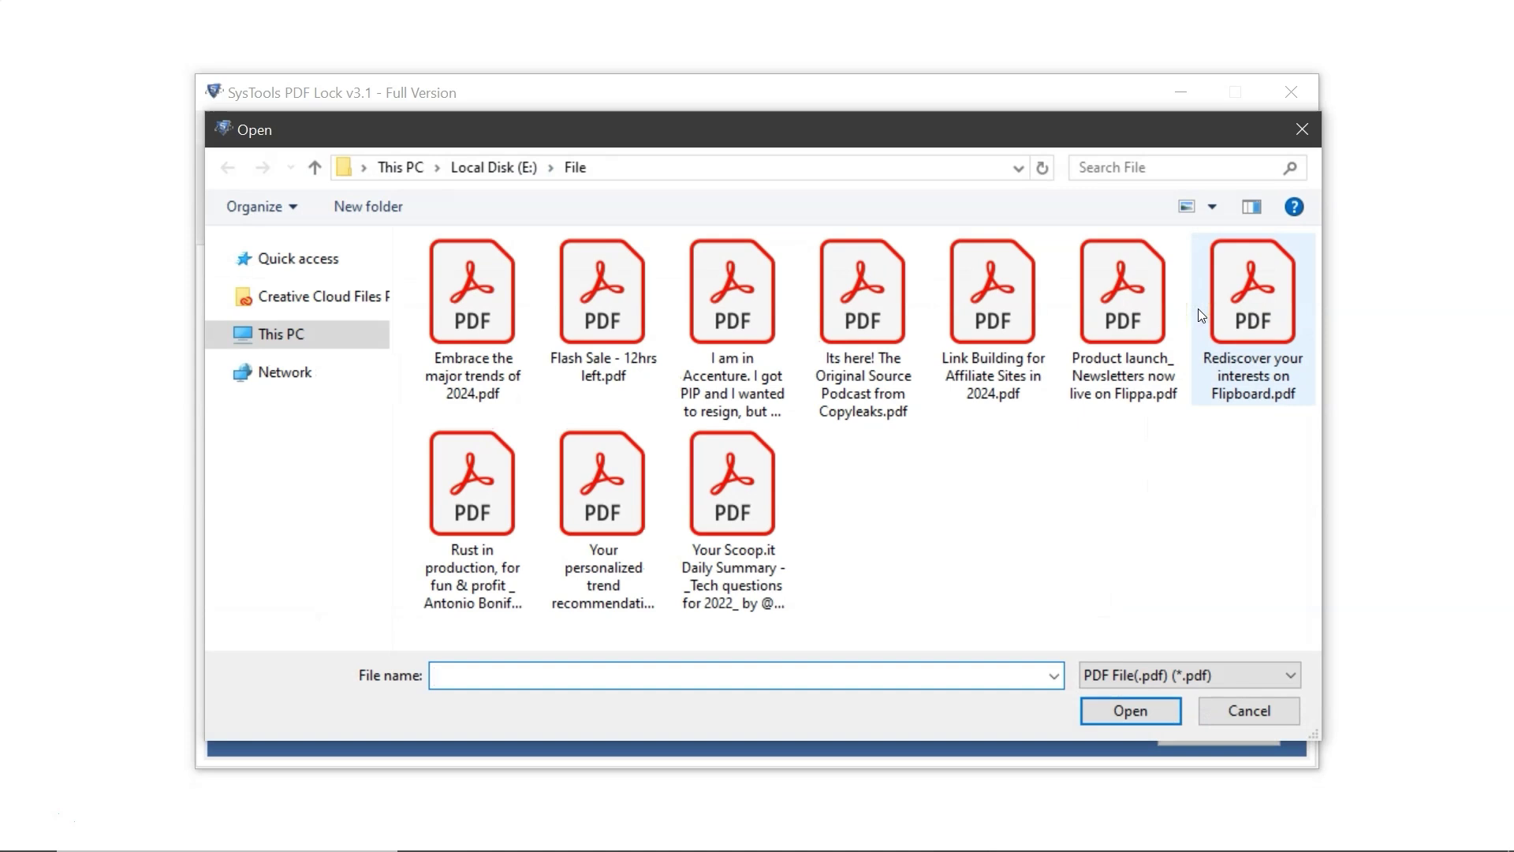
left_click(1198, 309)
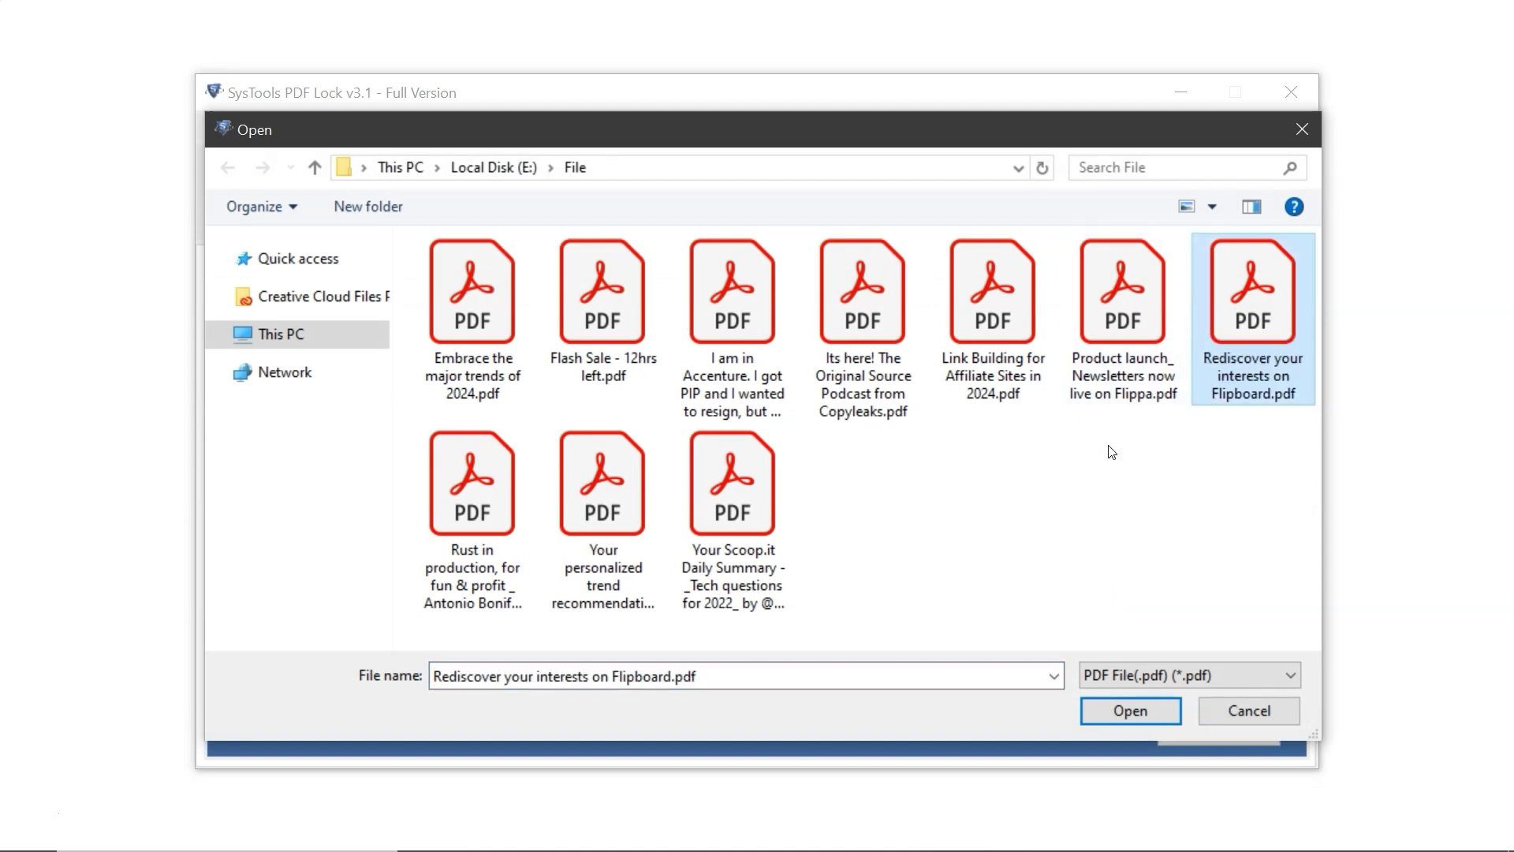
left_click(1219, 529)
left_click_drag(1257, 555, 409, 233)
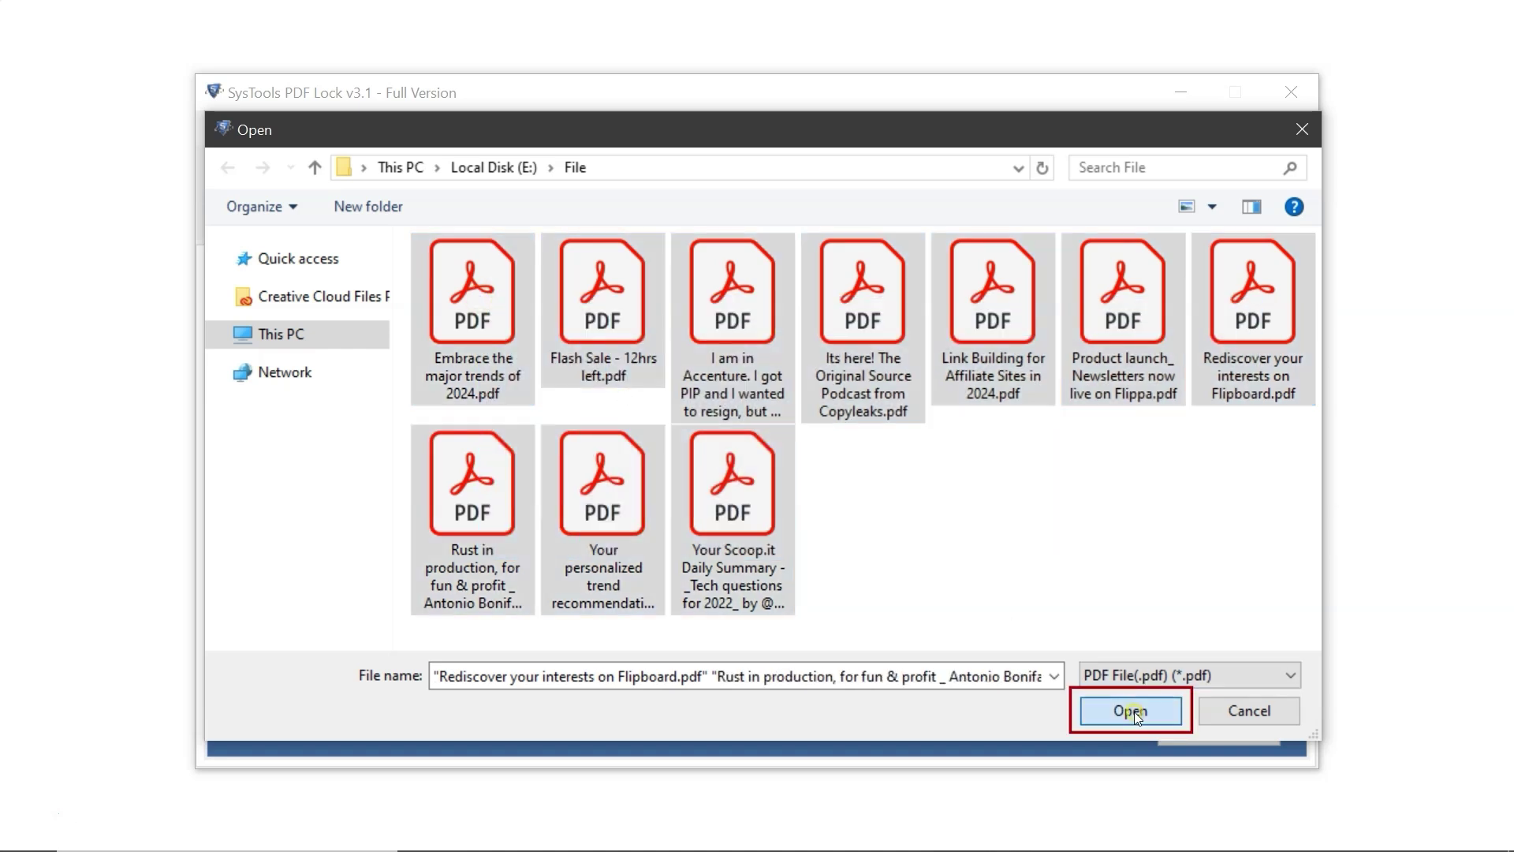
left_click(1134, 712)
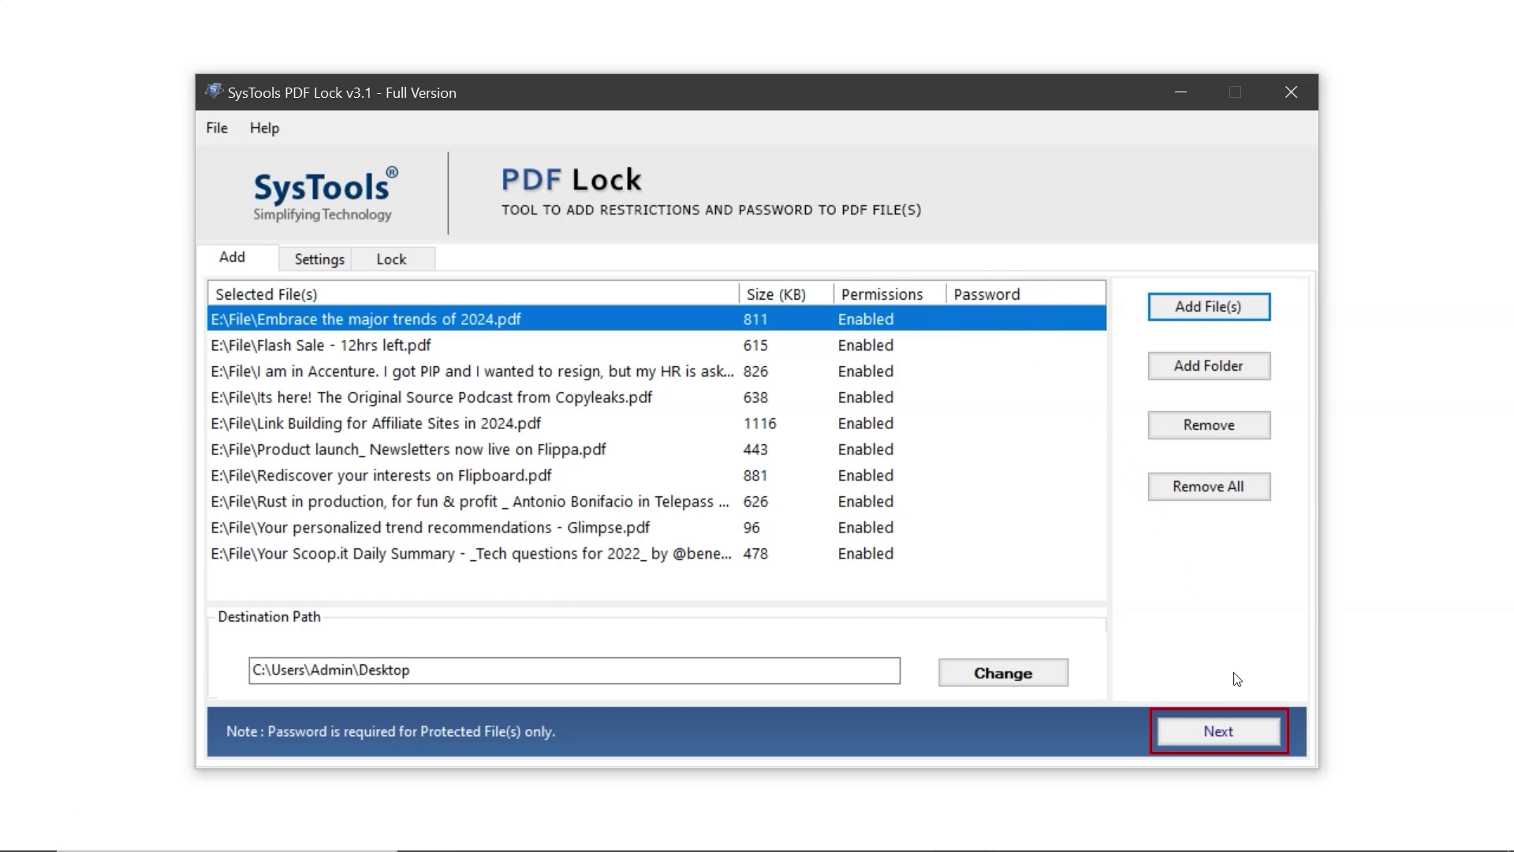
On the Settings page, enable document restrictions with printing set to Not allowed
left_click(1260, 729)
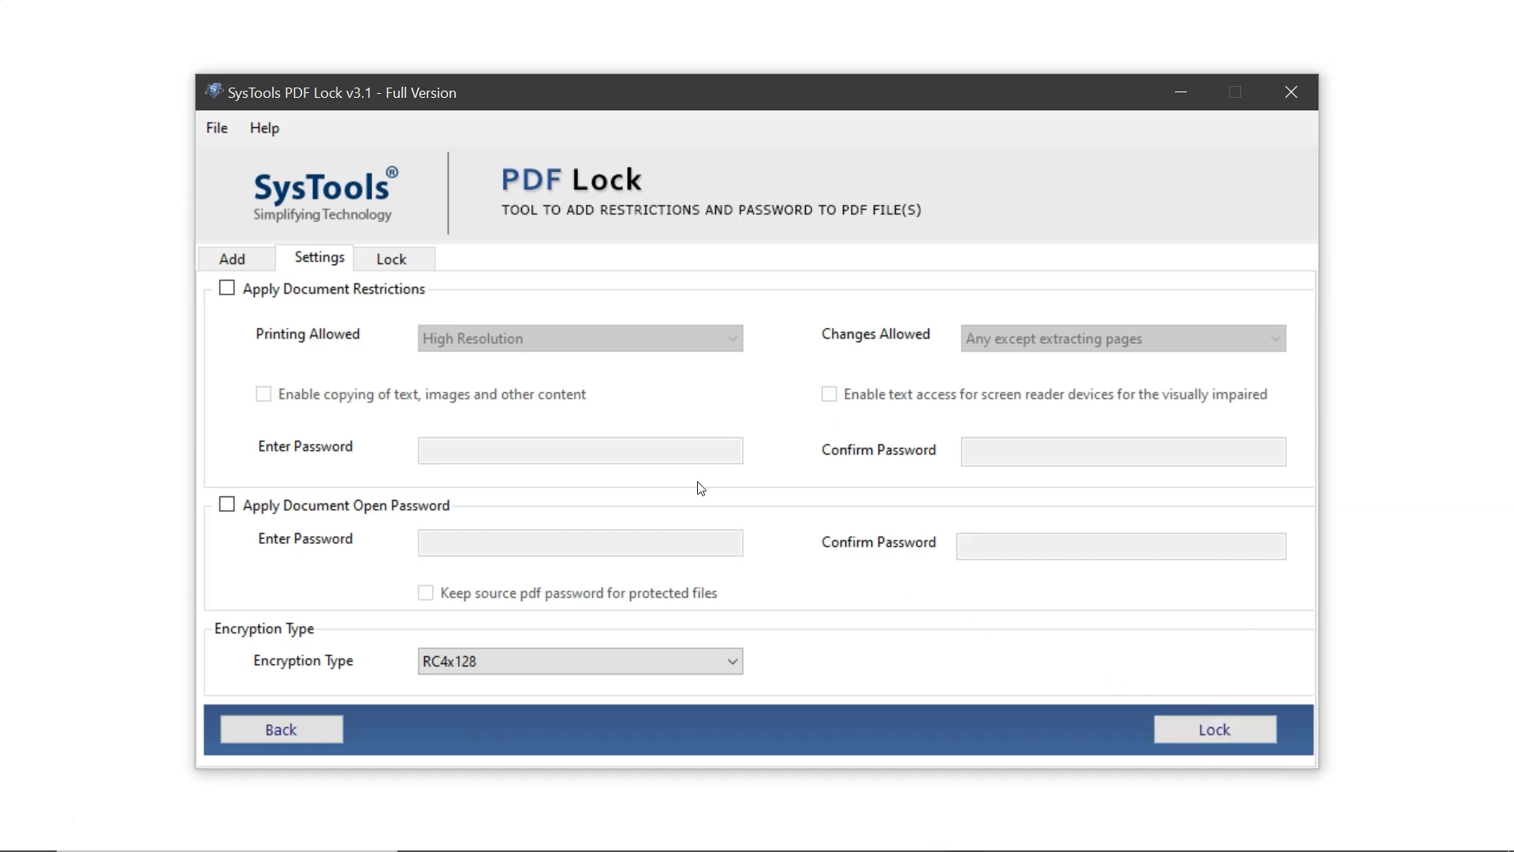
left_click(226, 289)
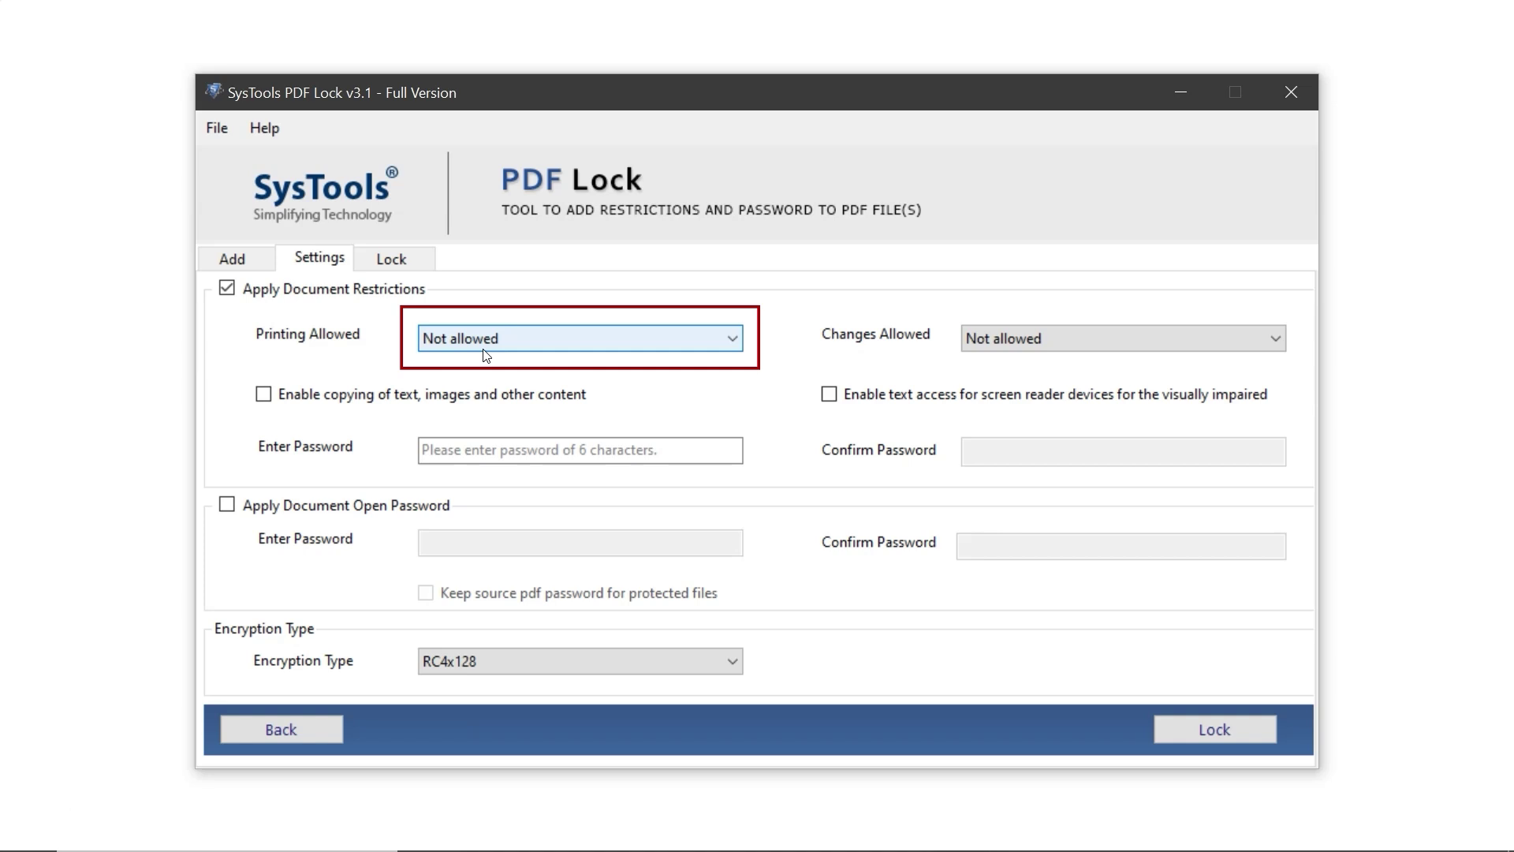
left_click(535, 341)
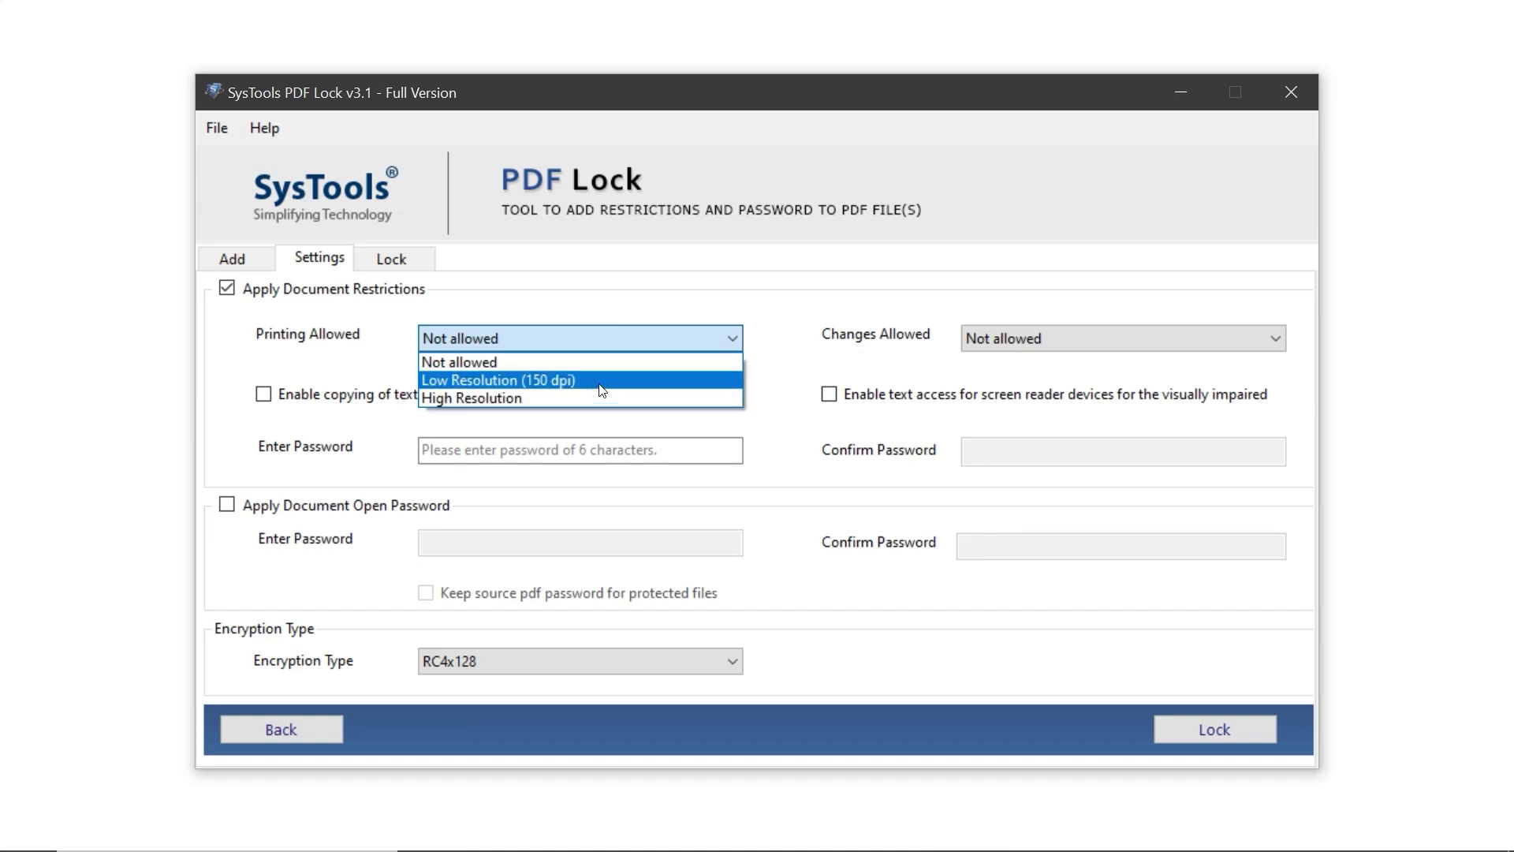
left_click(601, 362)
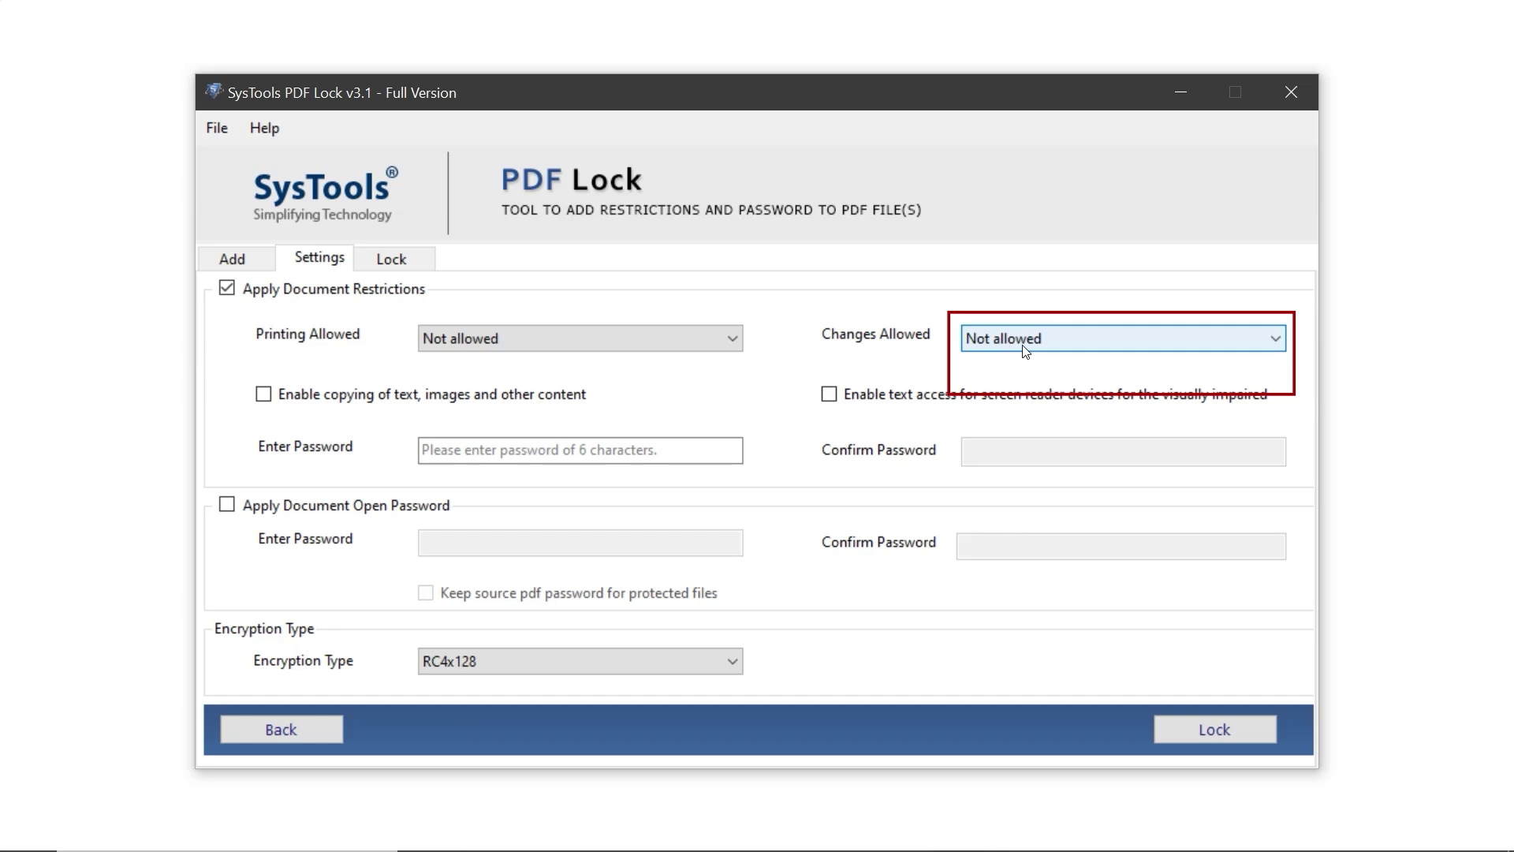
left_click(1069, 343)
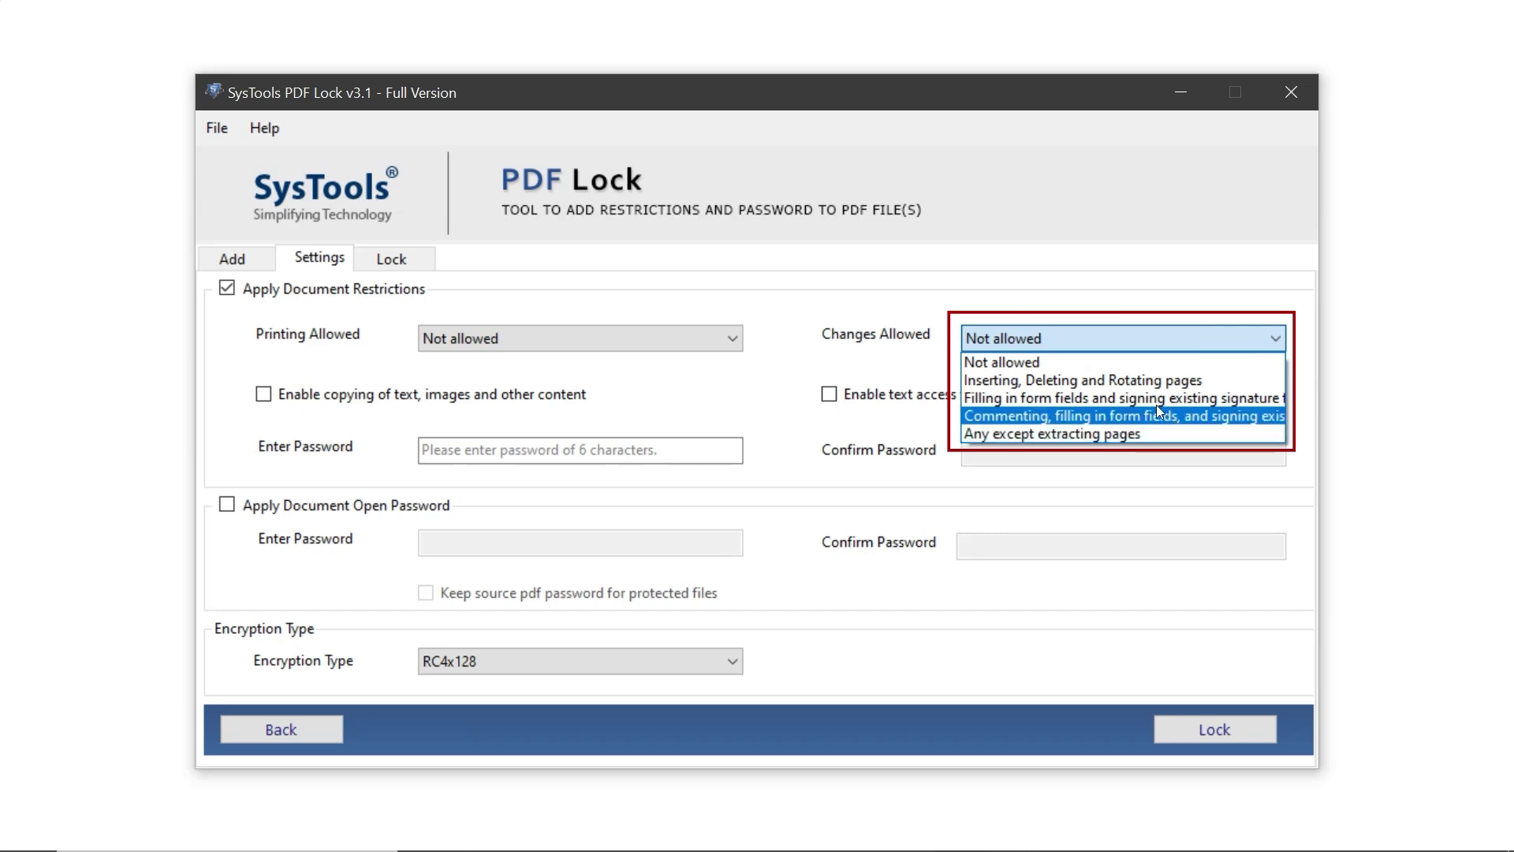
left_click(1110, 361)
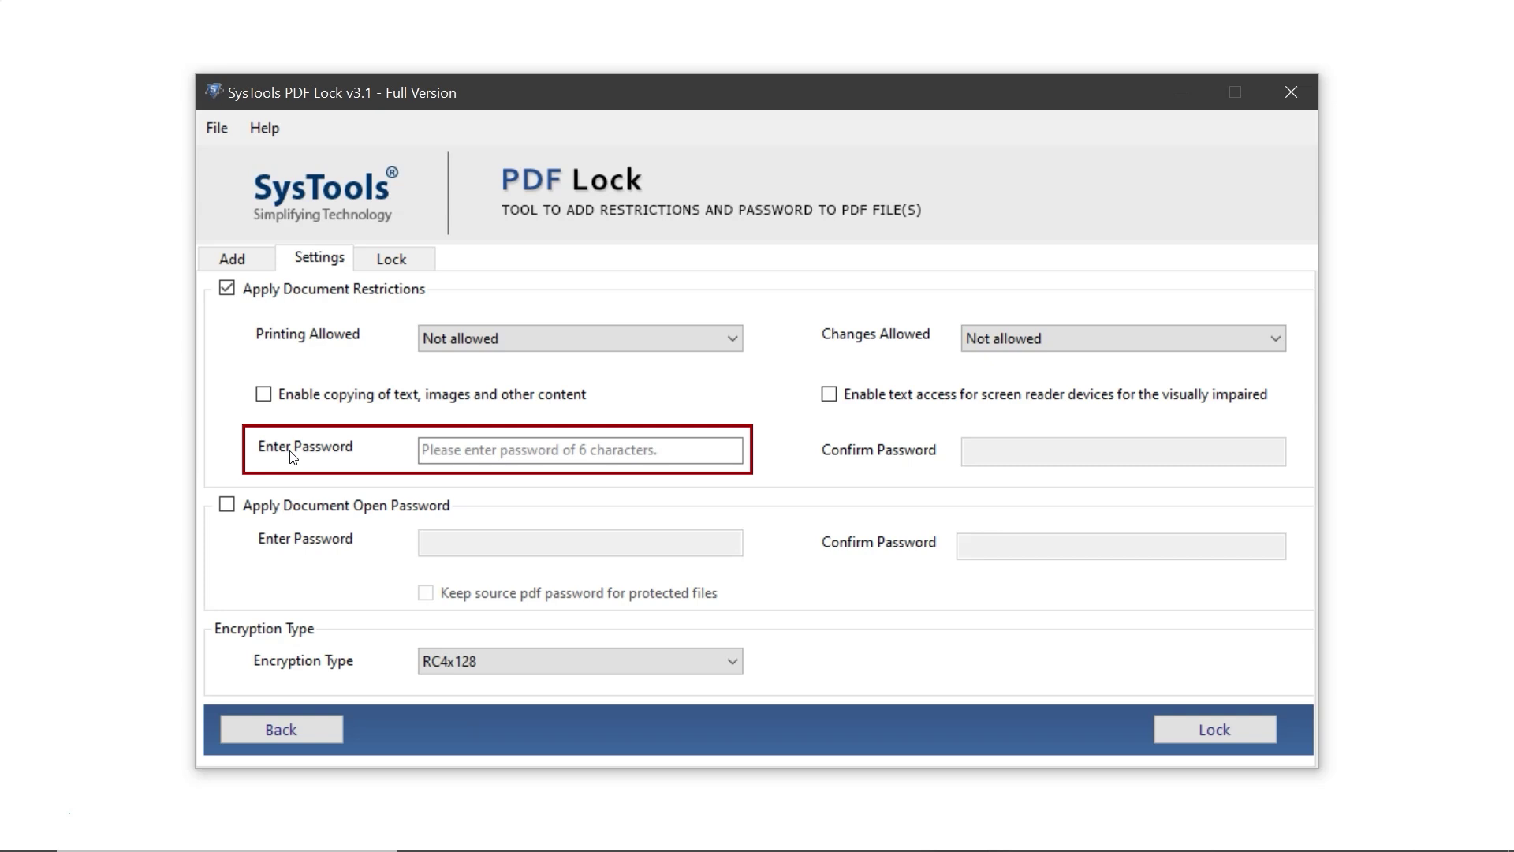
Enter and confirm a six-character restrictions password
left_click(450, 451)
type("123456")
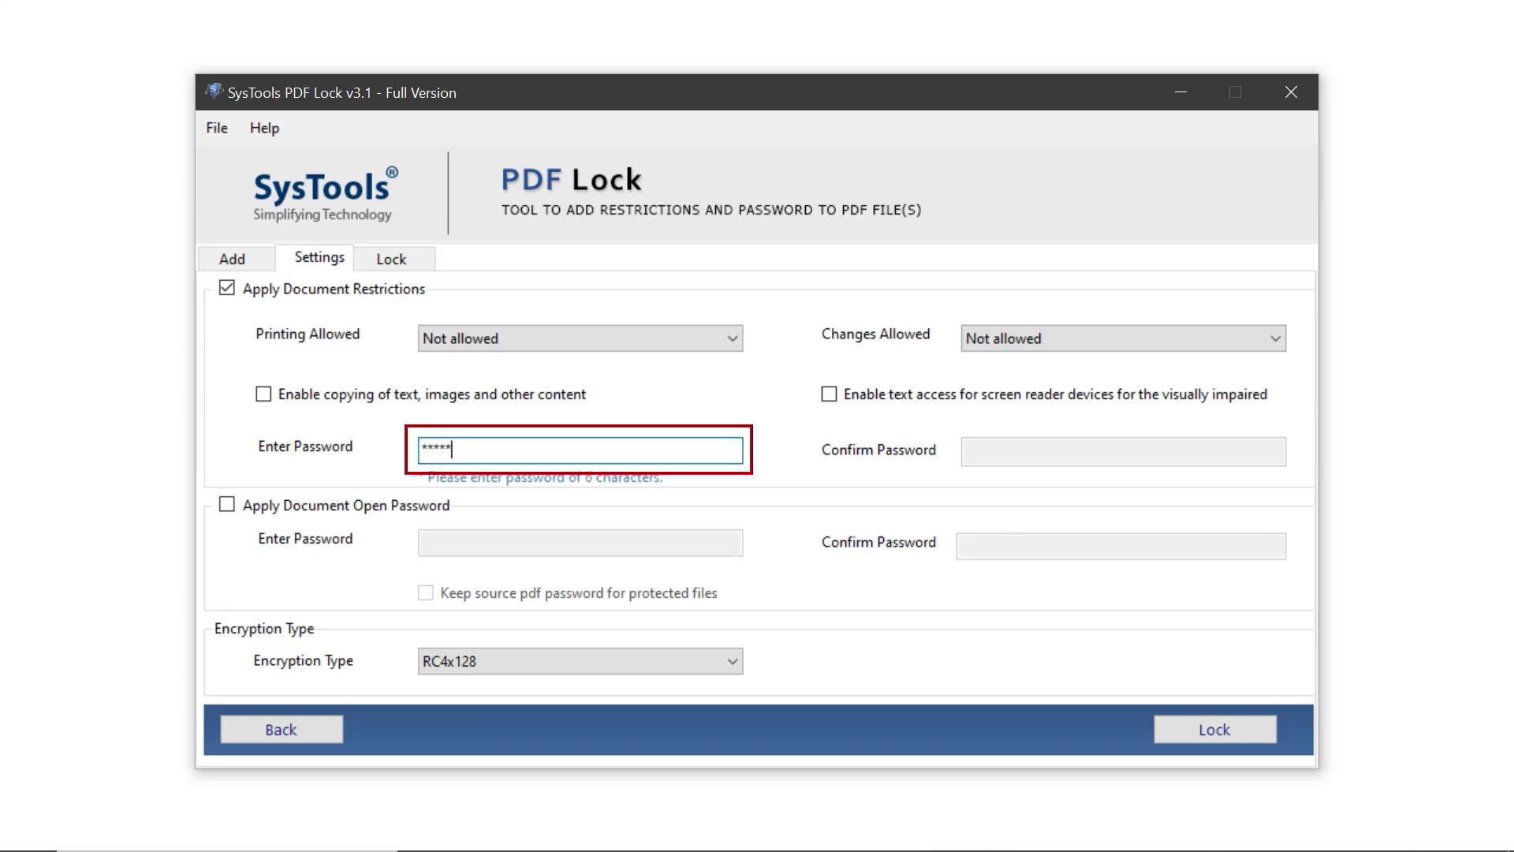
left_click(995, 452)
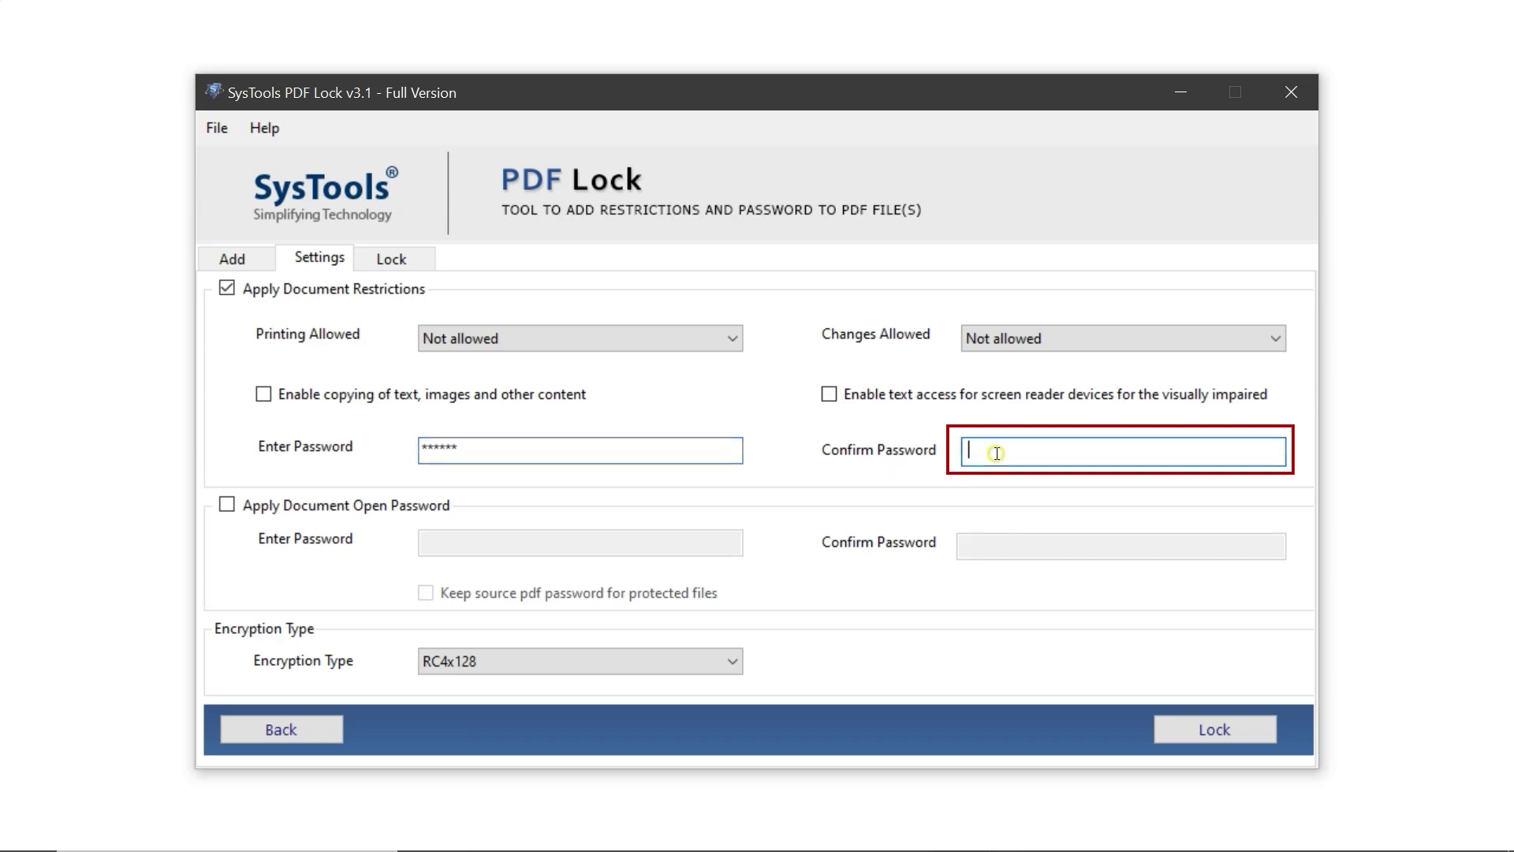
type("1")
type("***")
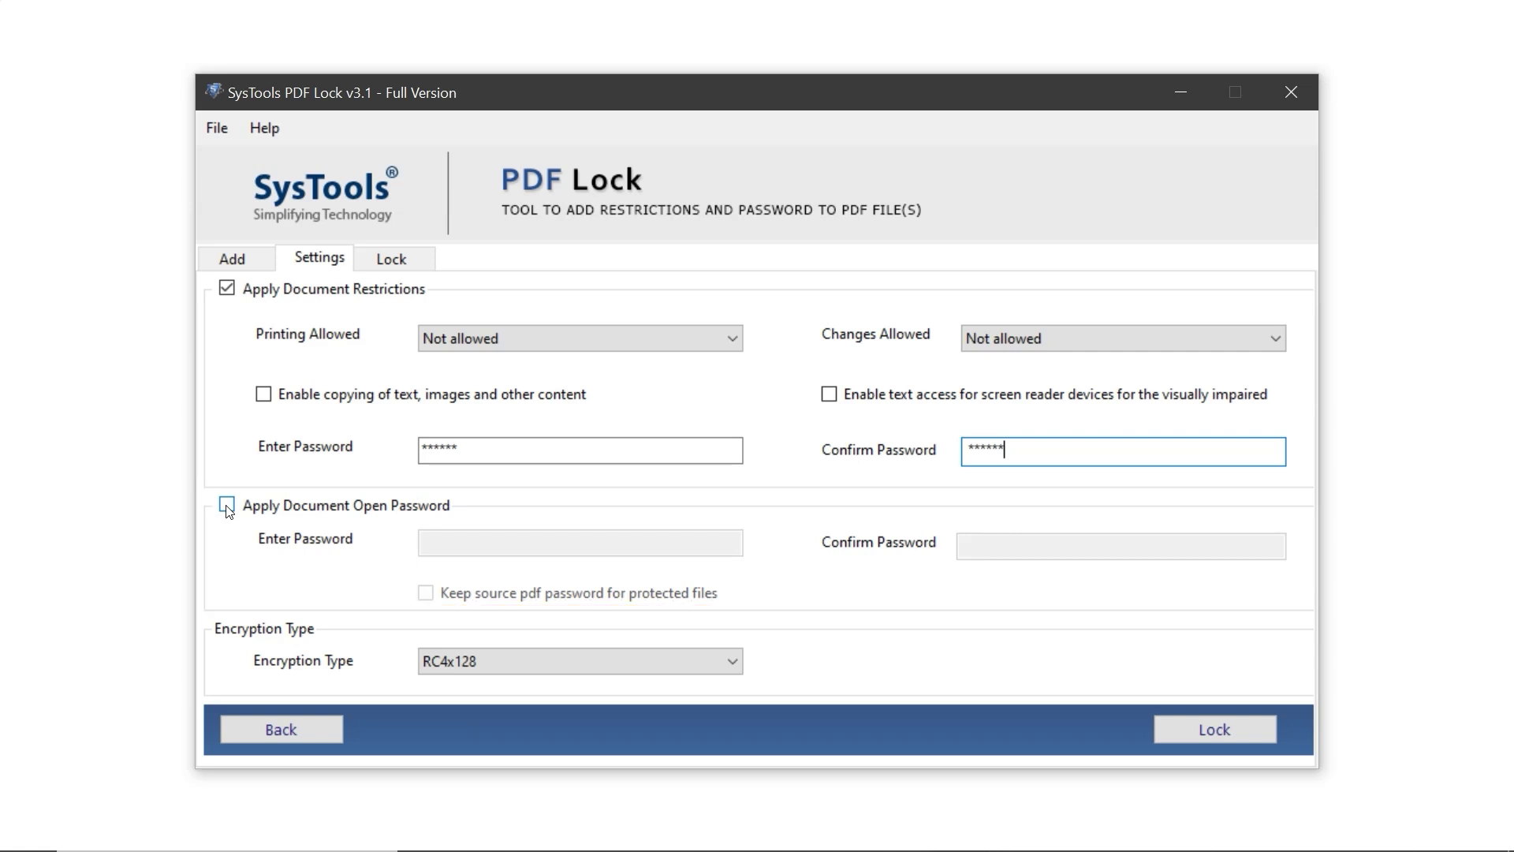
Enable a document open password and enter and confirm it
left_click(227, 507)
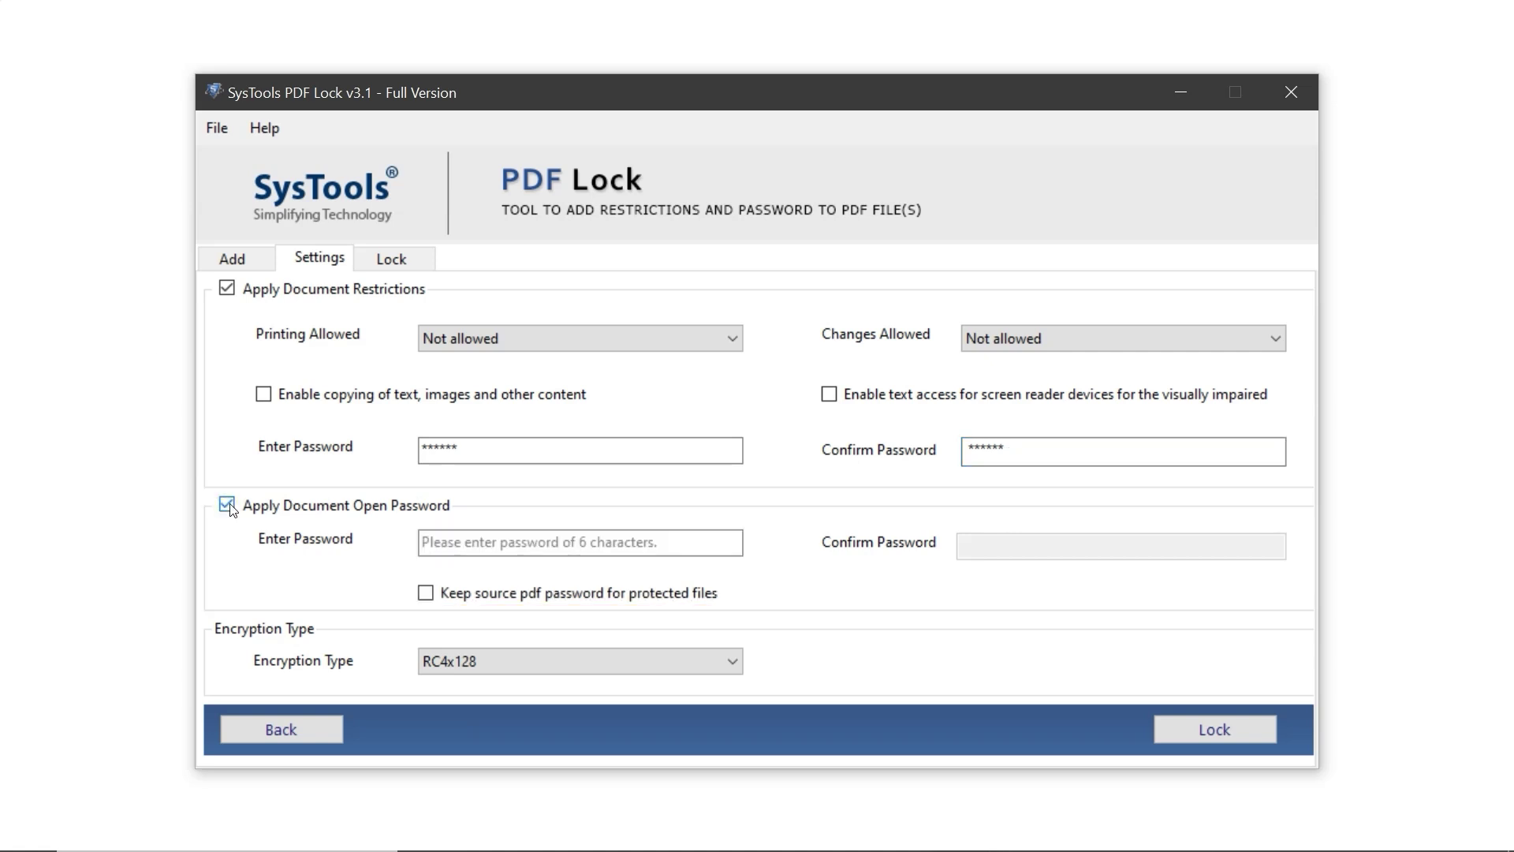
left_click(473, 542)
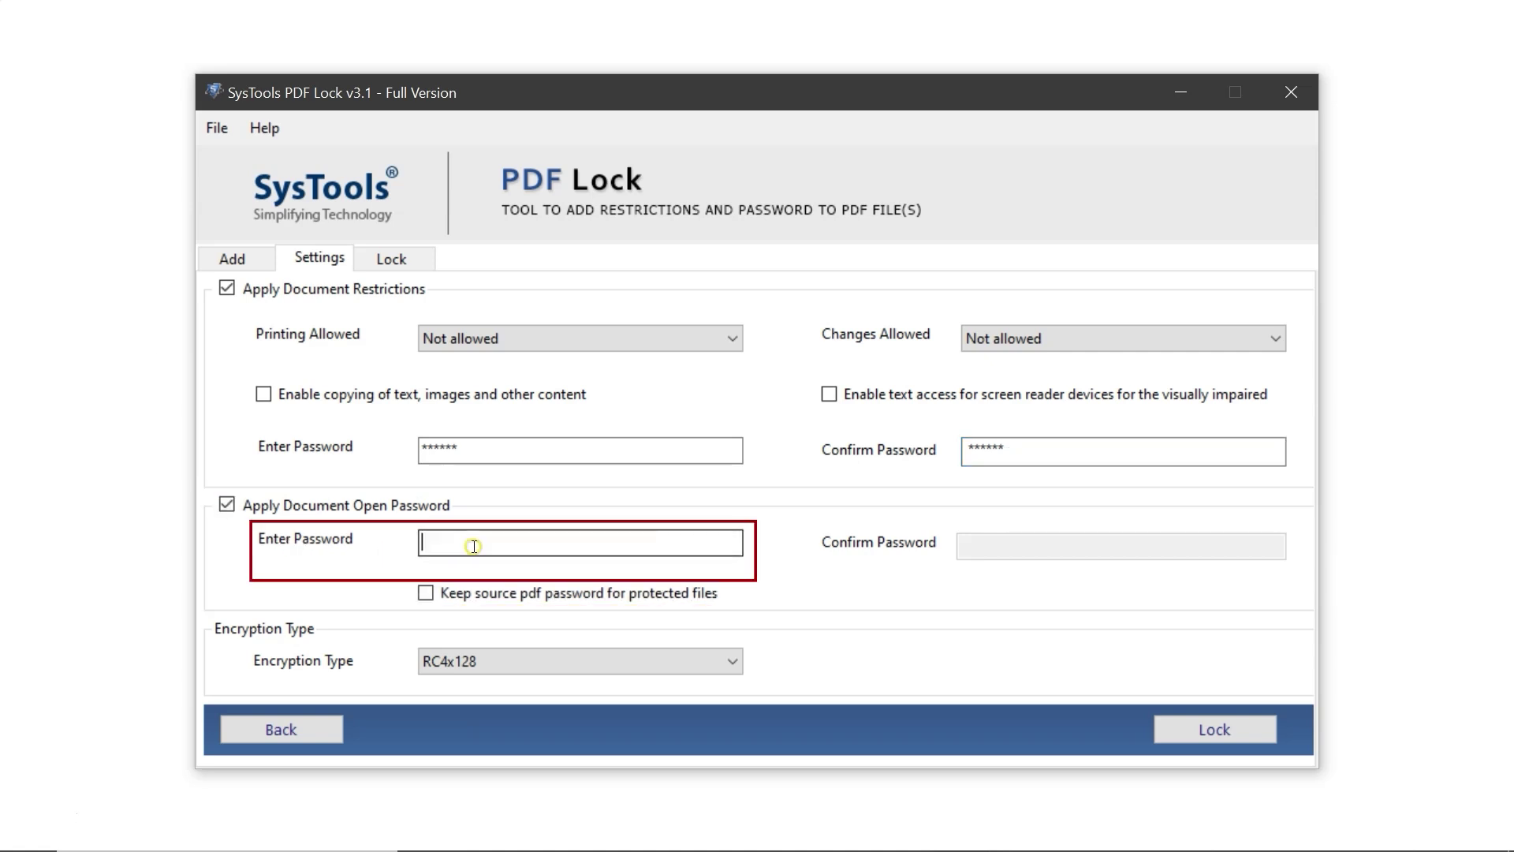
type("******")
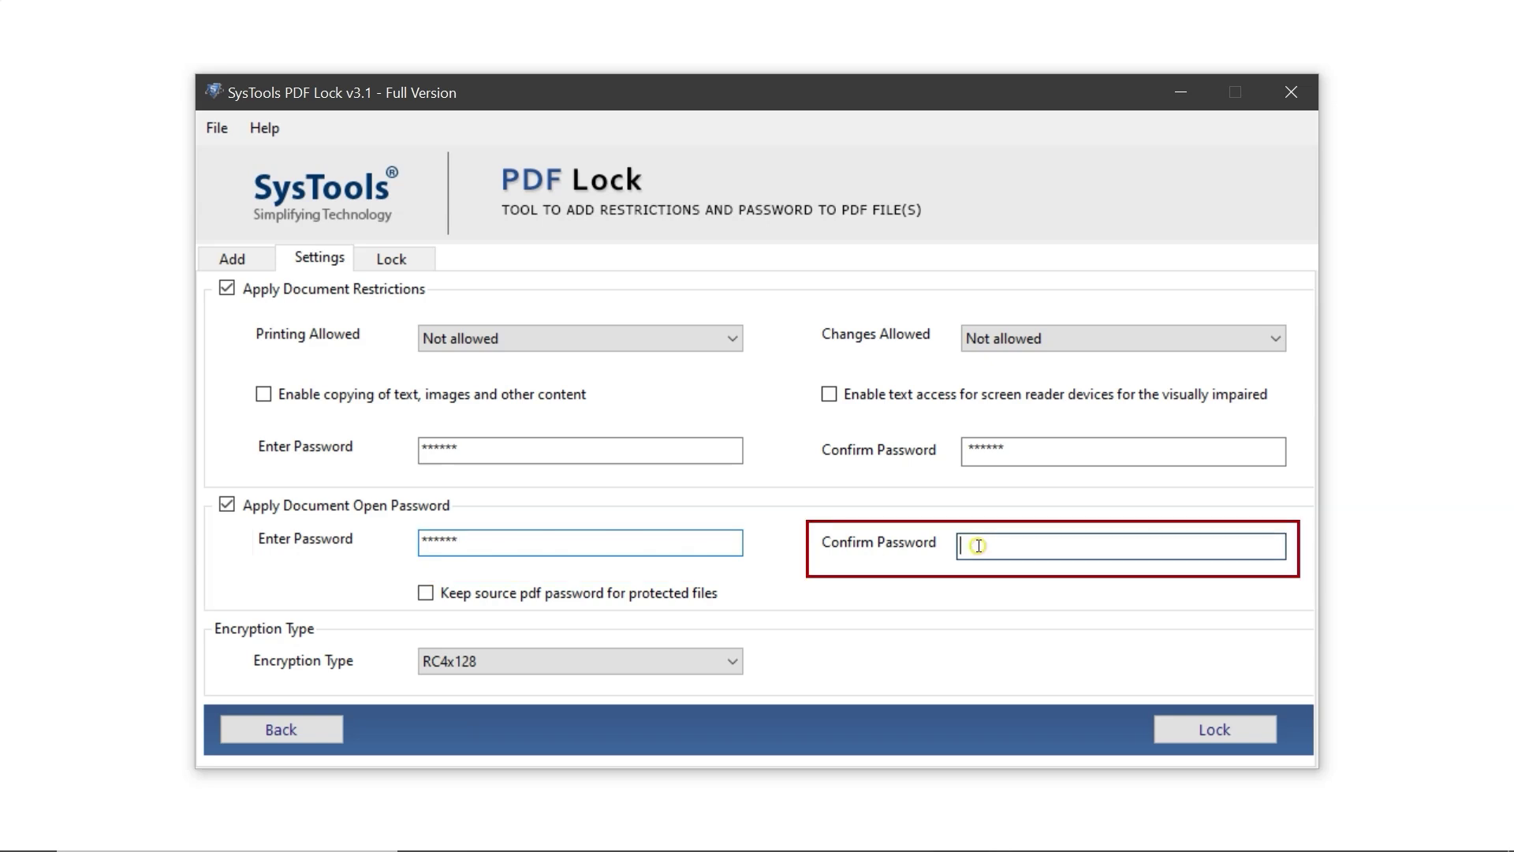
left_click(978, 546)
type("******")
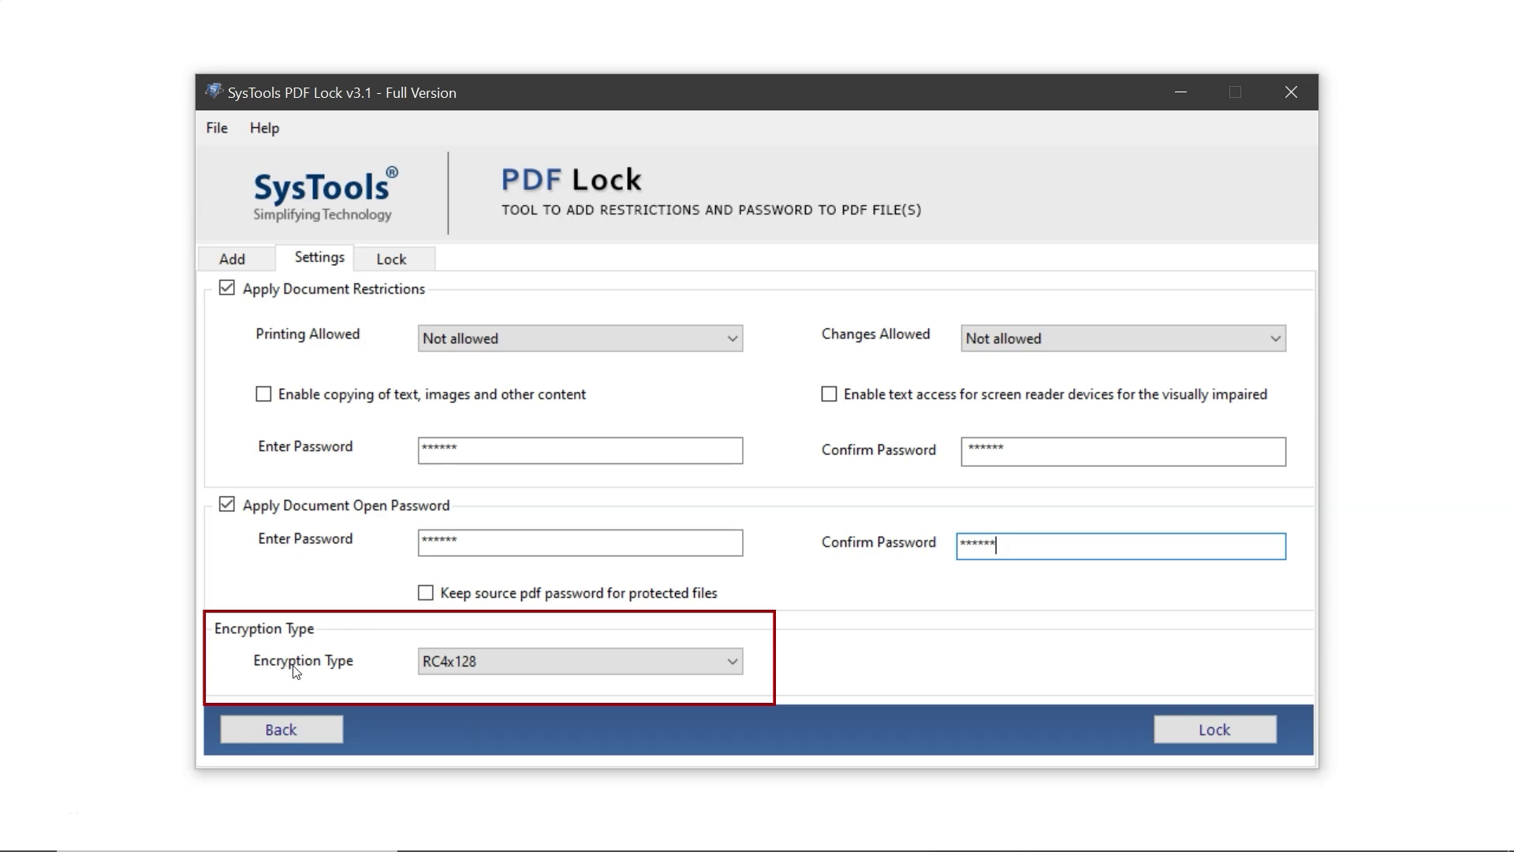
Change the encryption type from RC4x128 to AESx256
left_click(484, 663)
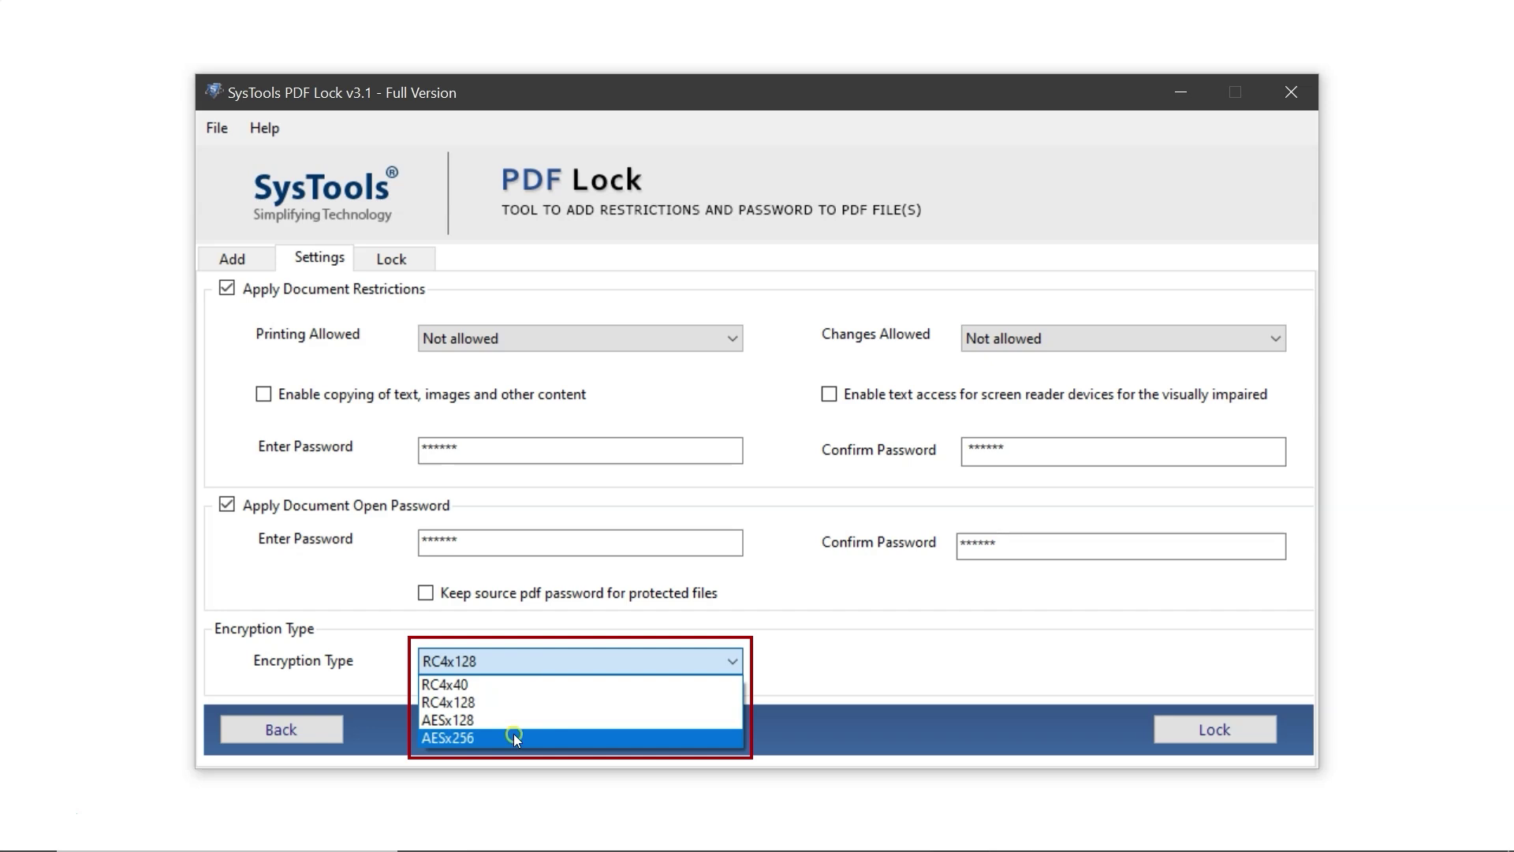
left_click(514, 735)
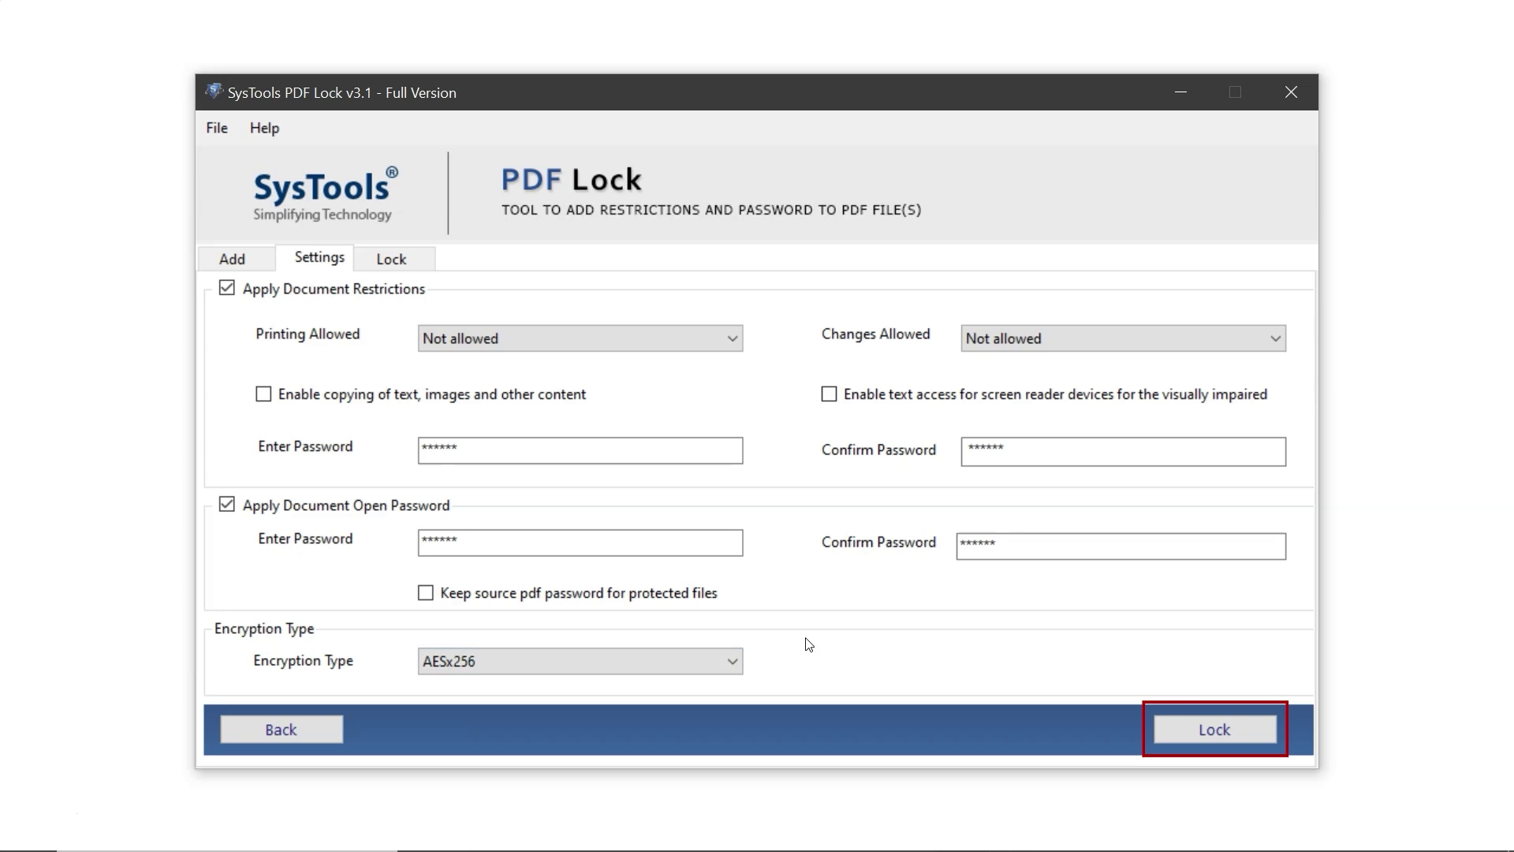
Lock the ten PDFs into the Desktop SysTools PDF Lock folder and acknowledge the 10-success report
left_click(1228, 724)
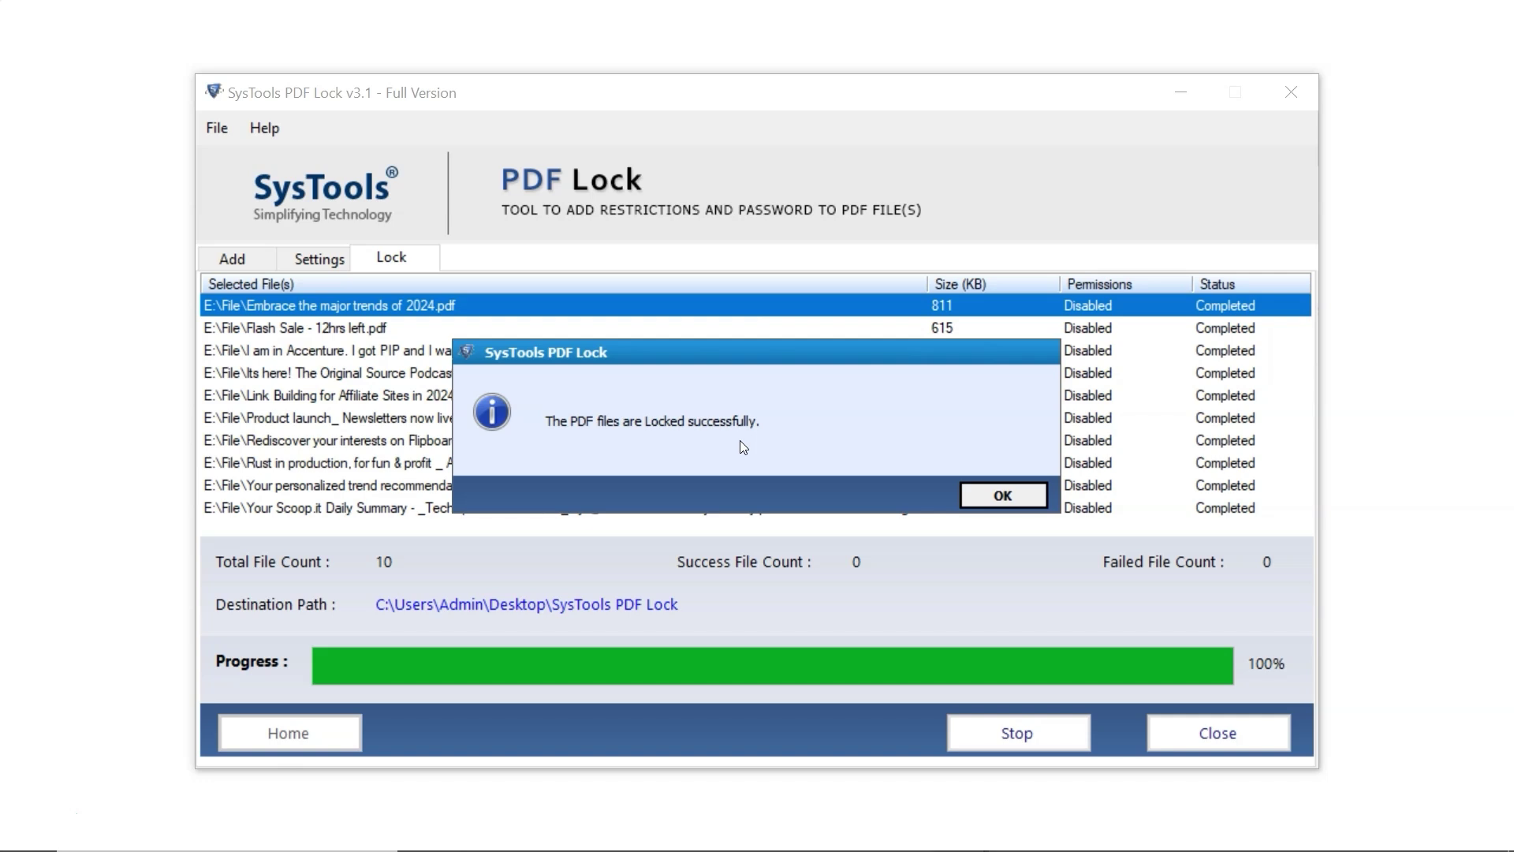
left_click(978, 496)
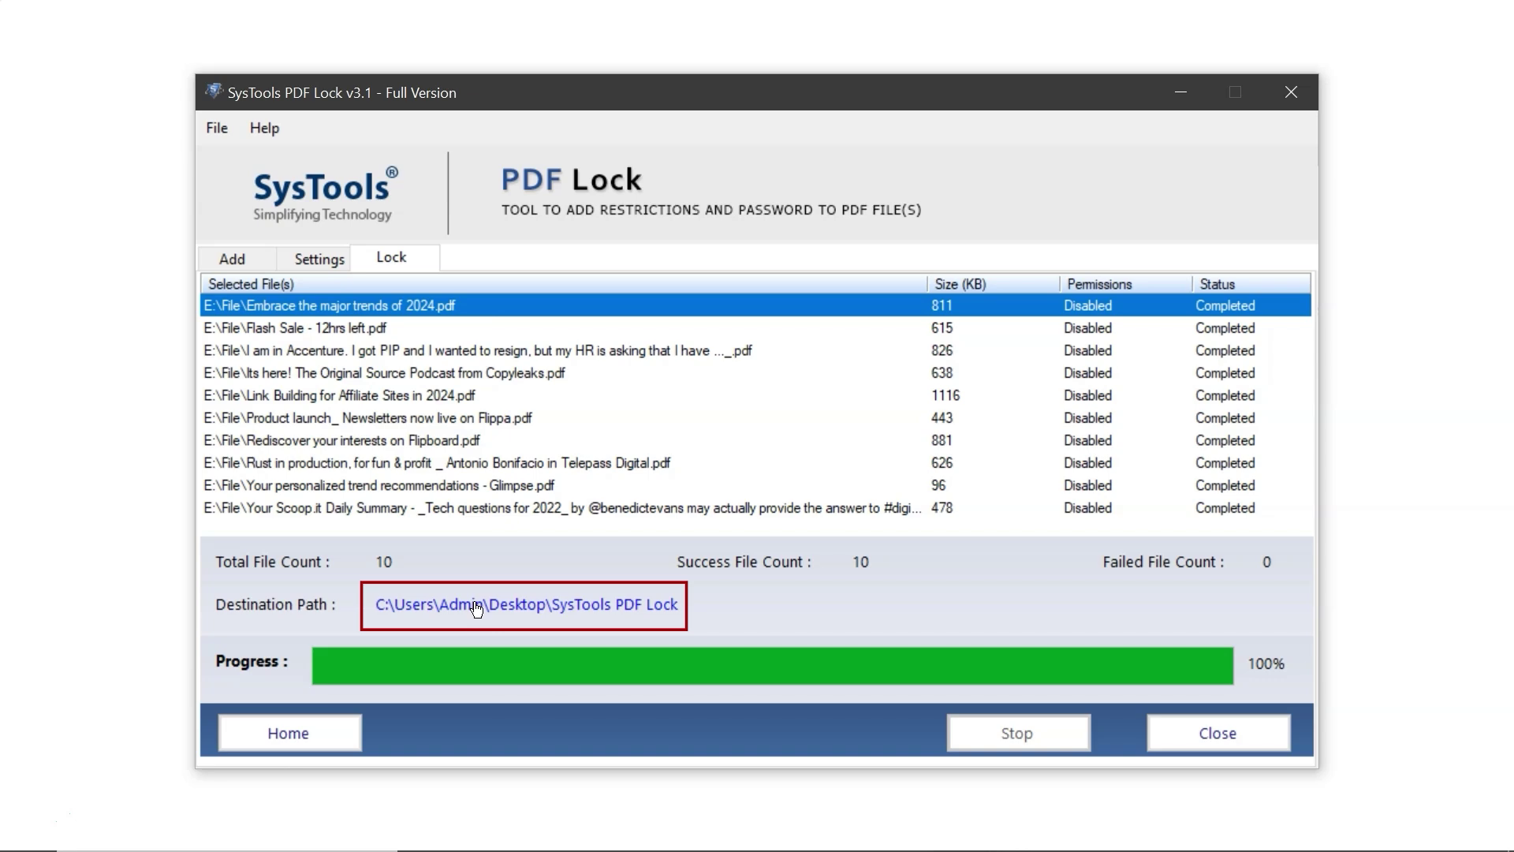
From the output folder, open 'Embrace the major trends of 2024.pdf' to test its password prompt
left_click(476, 604)
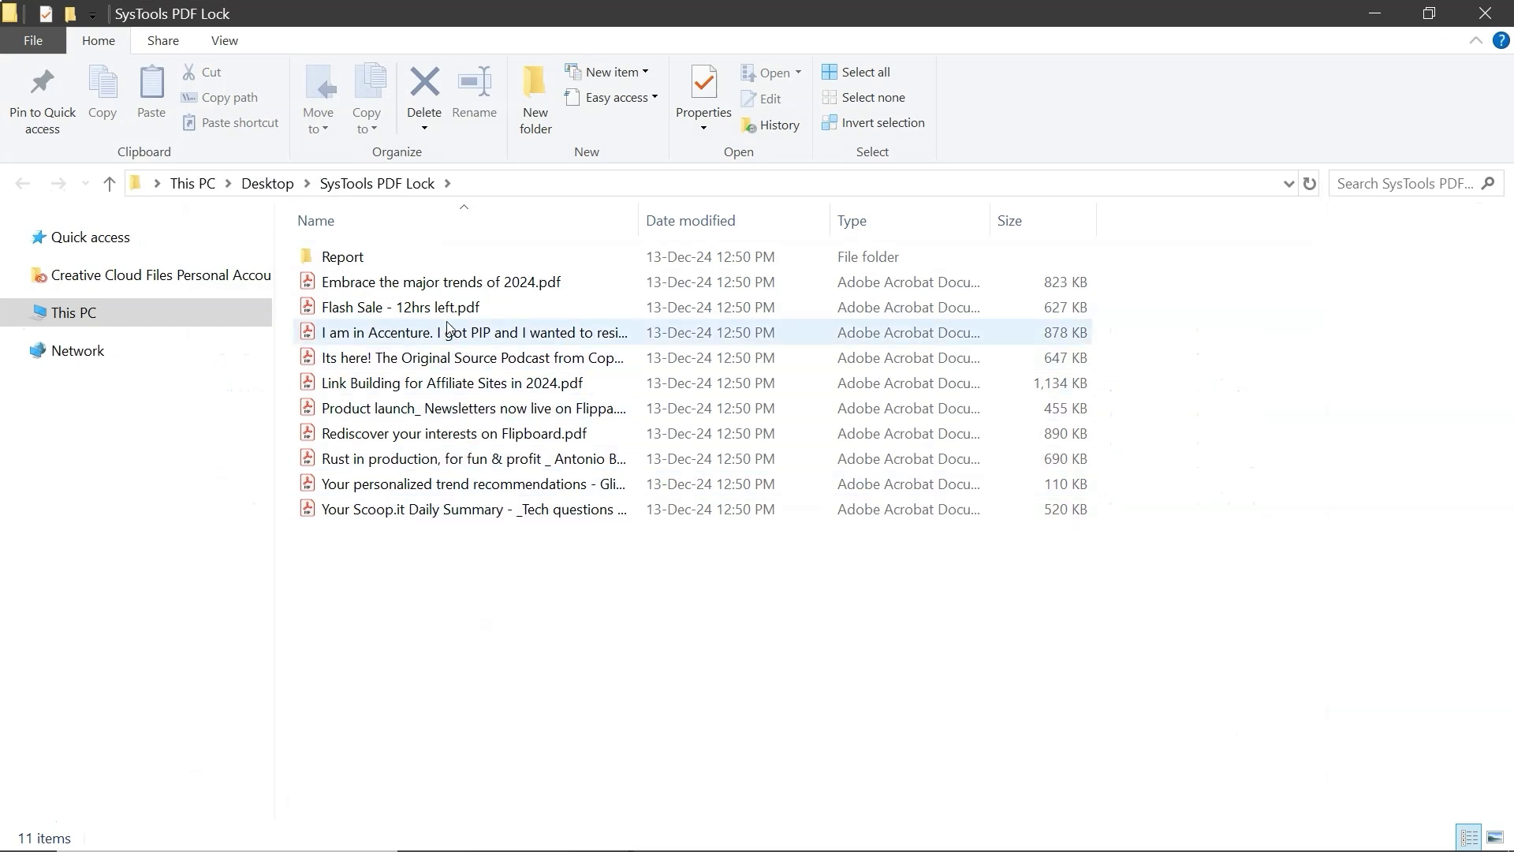
mouse_move(432, 266)
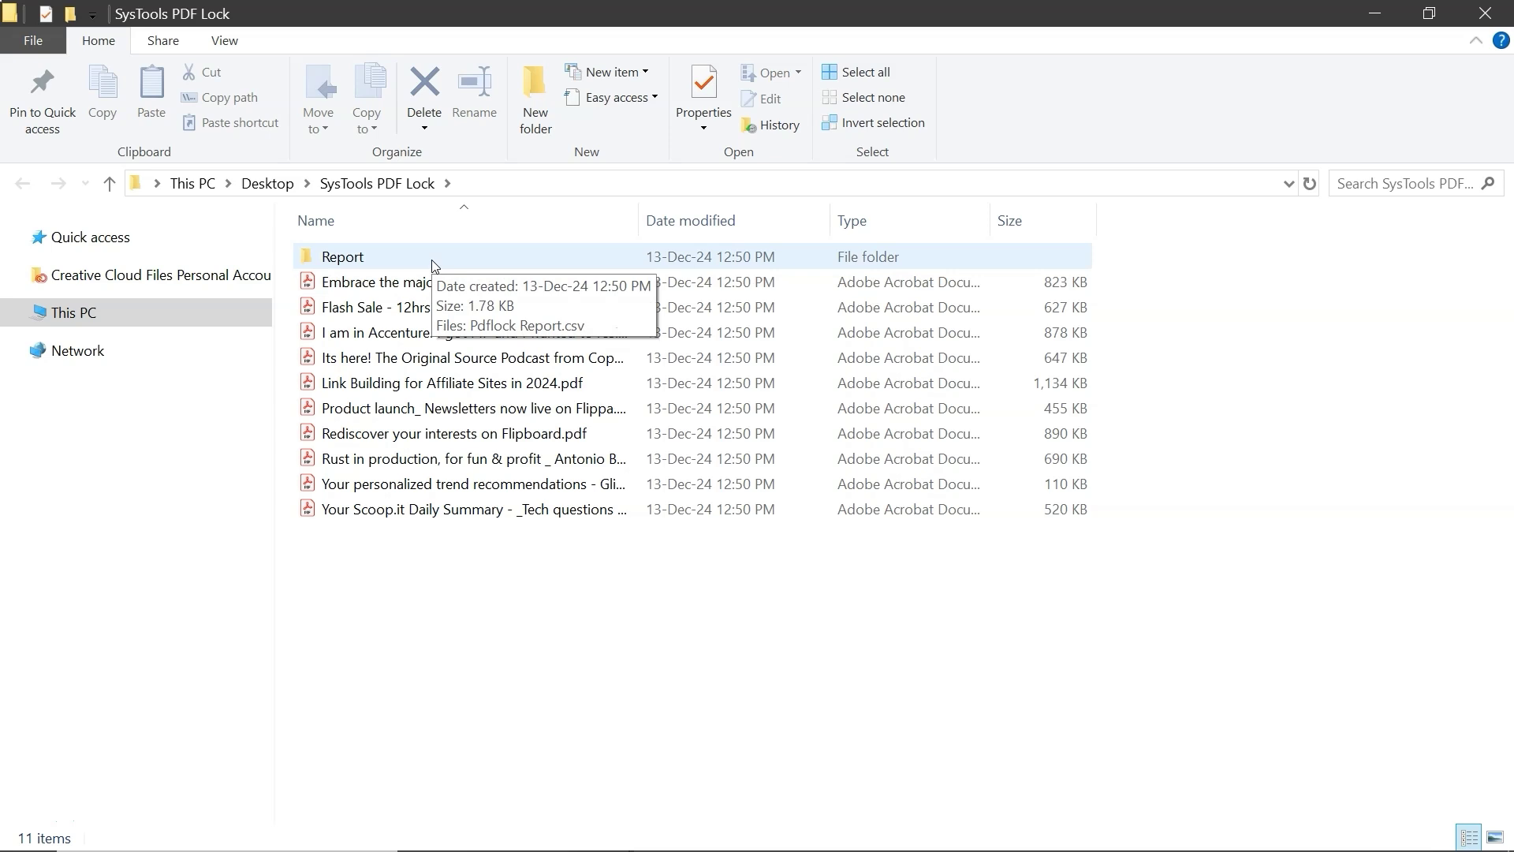
double_click(430, 283)
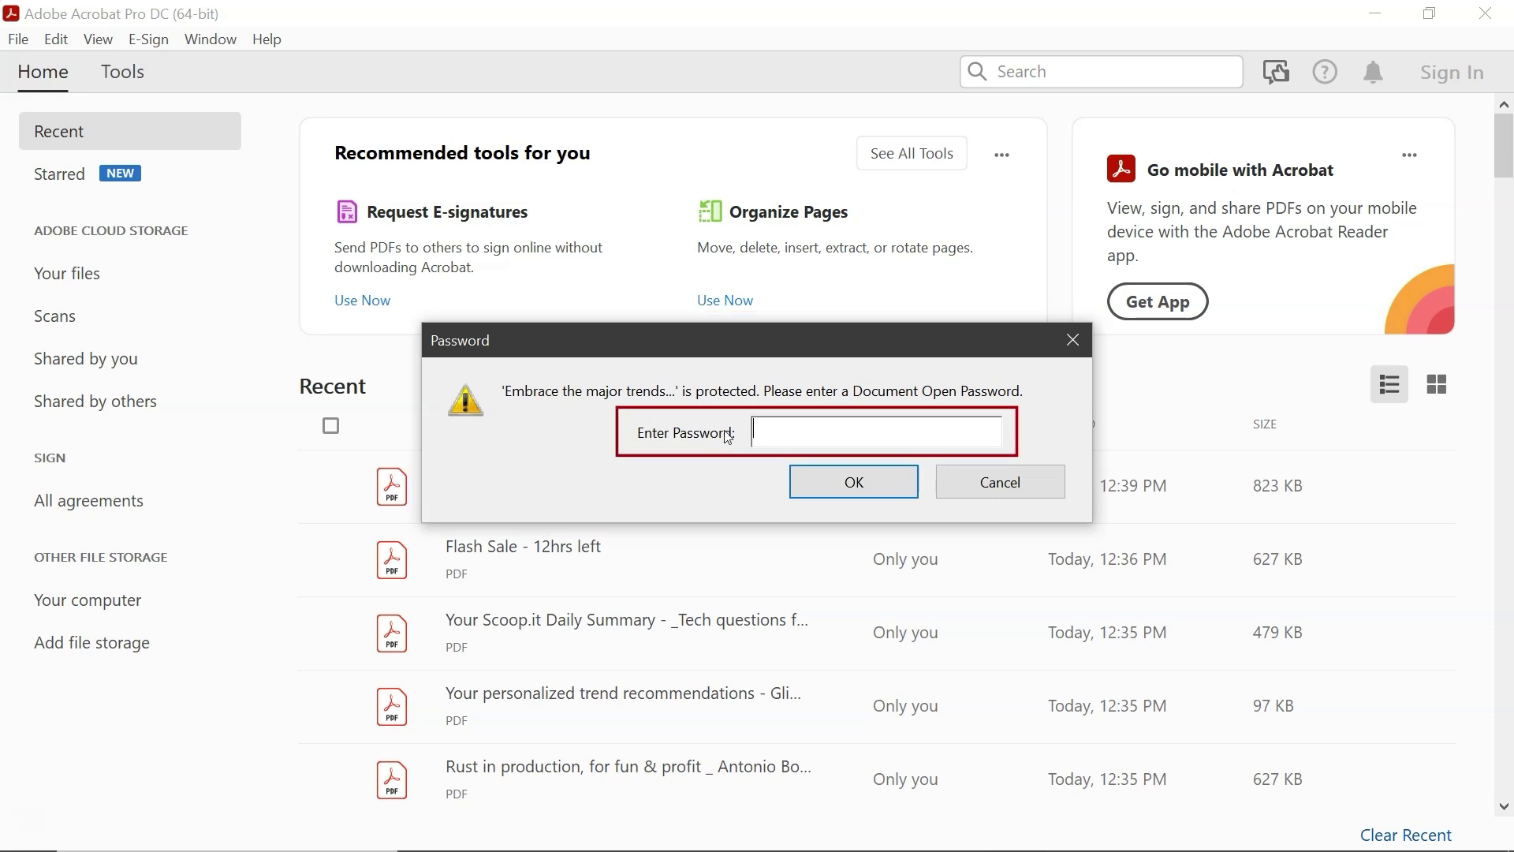
Unlock the Embrace PDF in Acrobat with its open password
left_click(774, 426)
type("******")
left_click(820, 488)
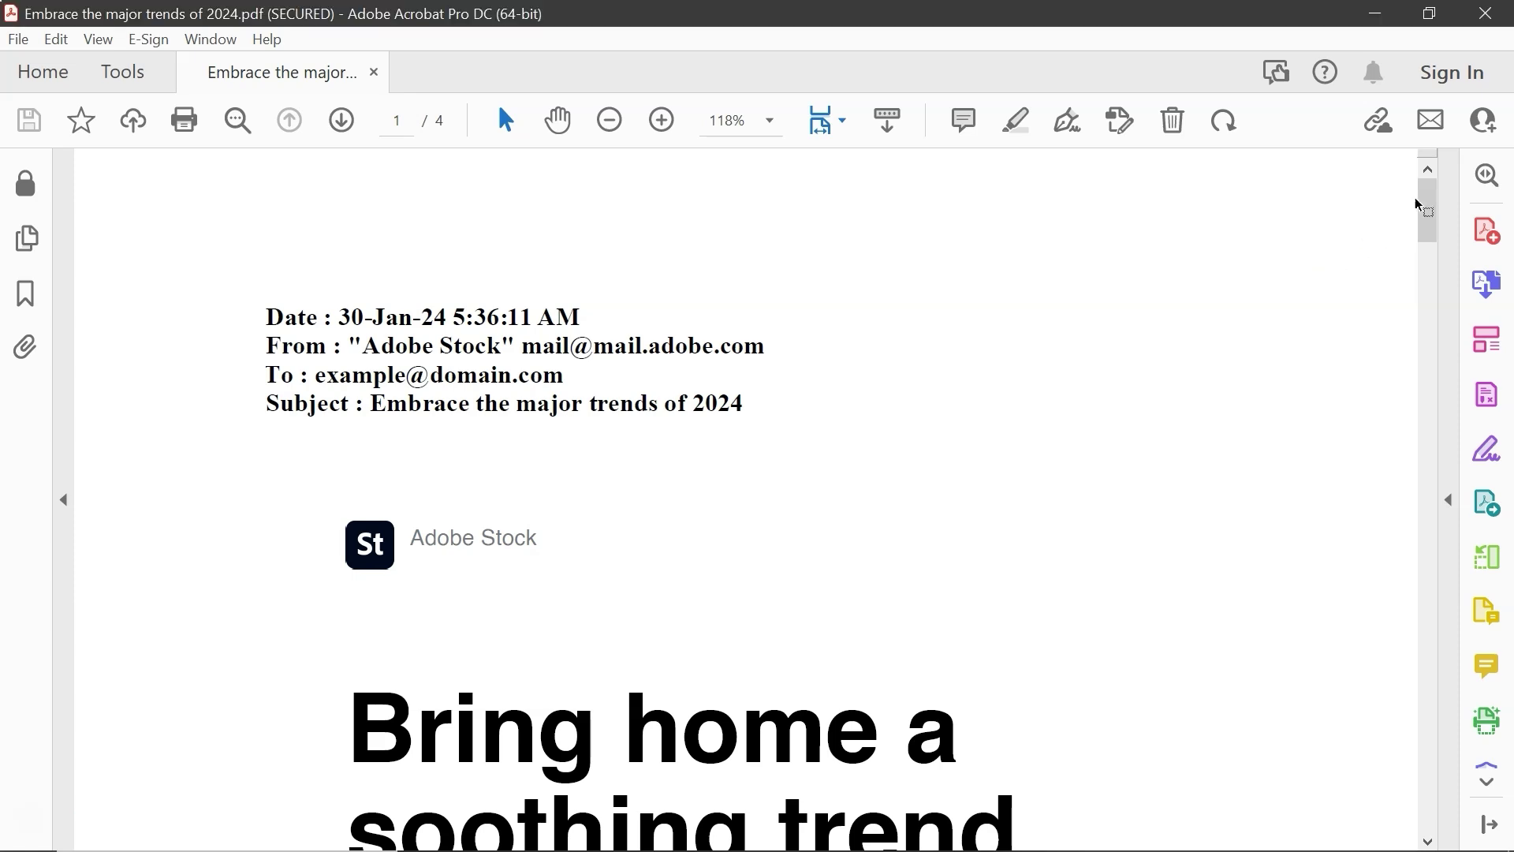
Scroll through it, close Acrobat, and open 'Flash Sale - 12hrs left.pdf' to test its lock
left_click_drag(1422, 203, 1429, 489)
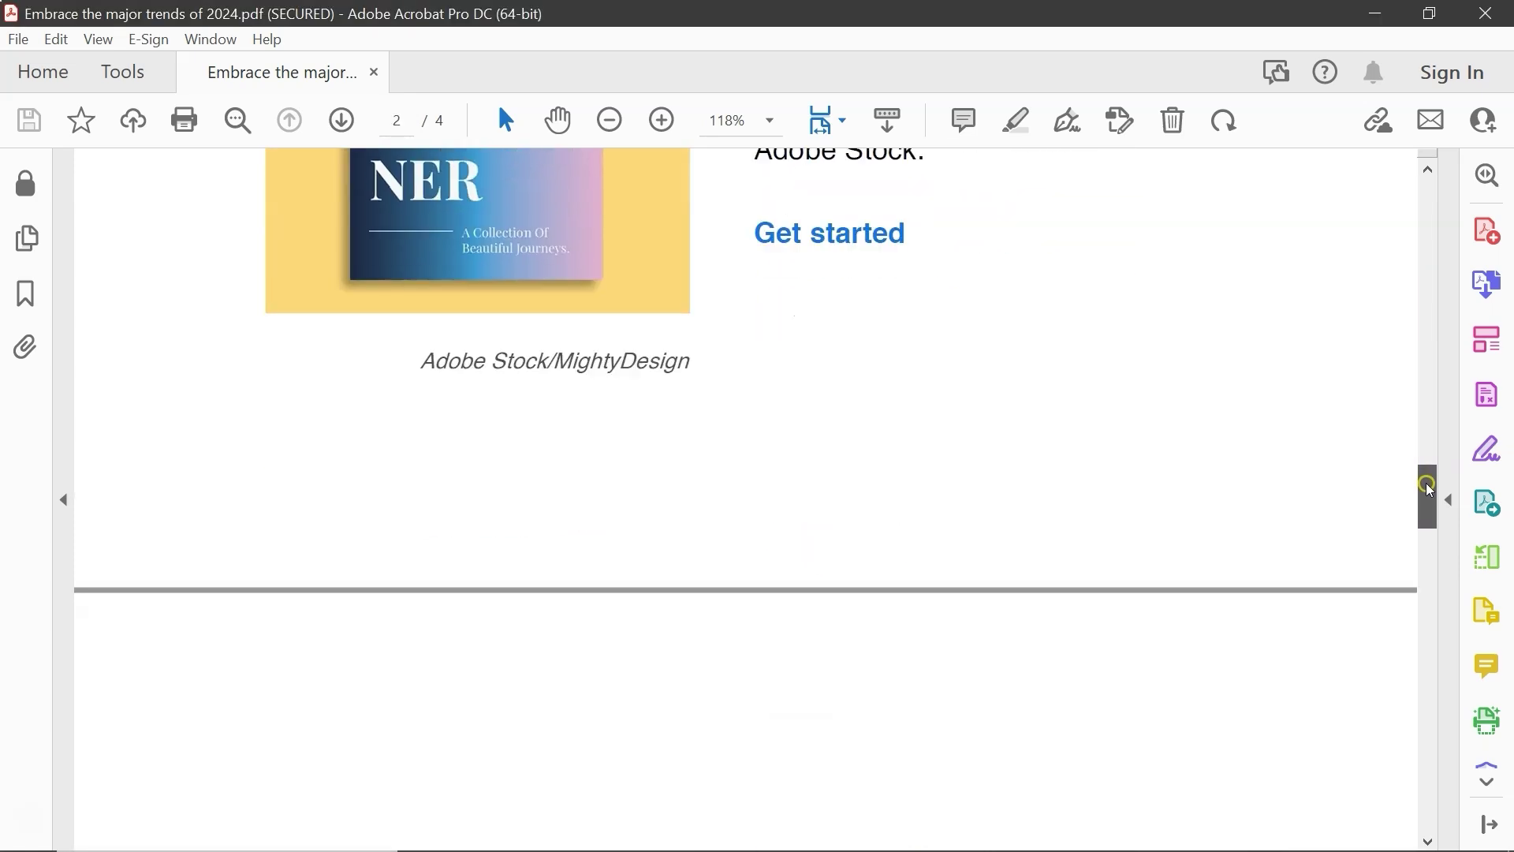
left_click(1488, 13)
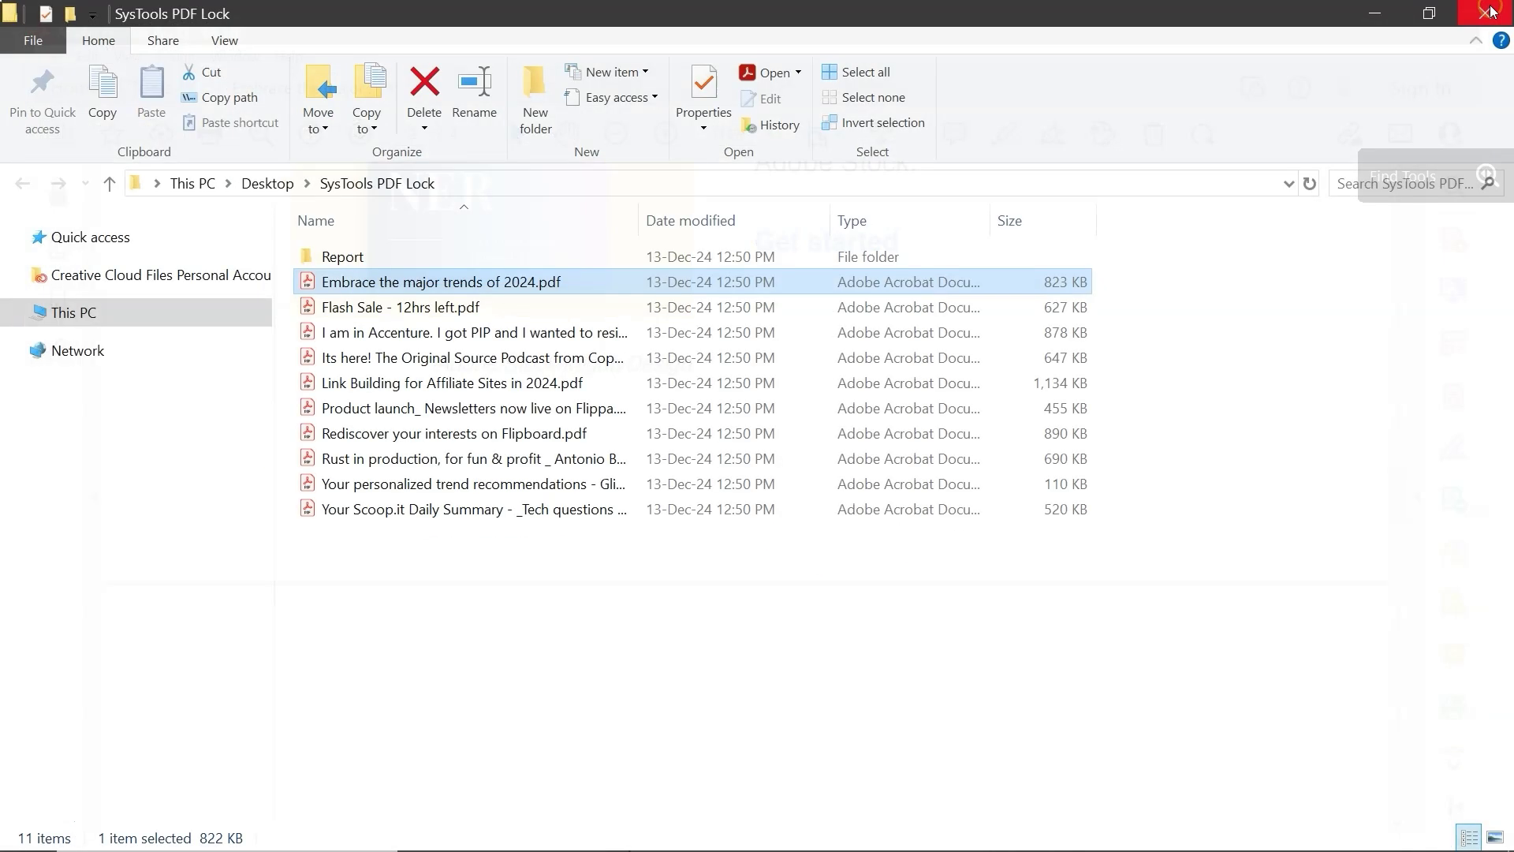
double_click(542, 309)
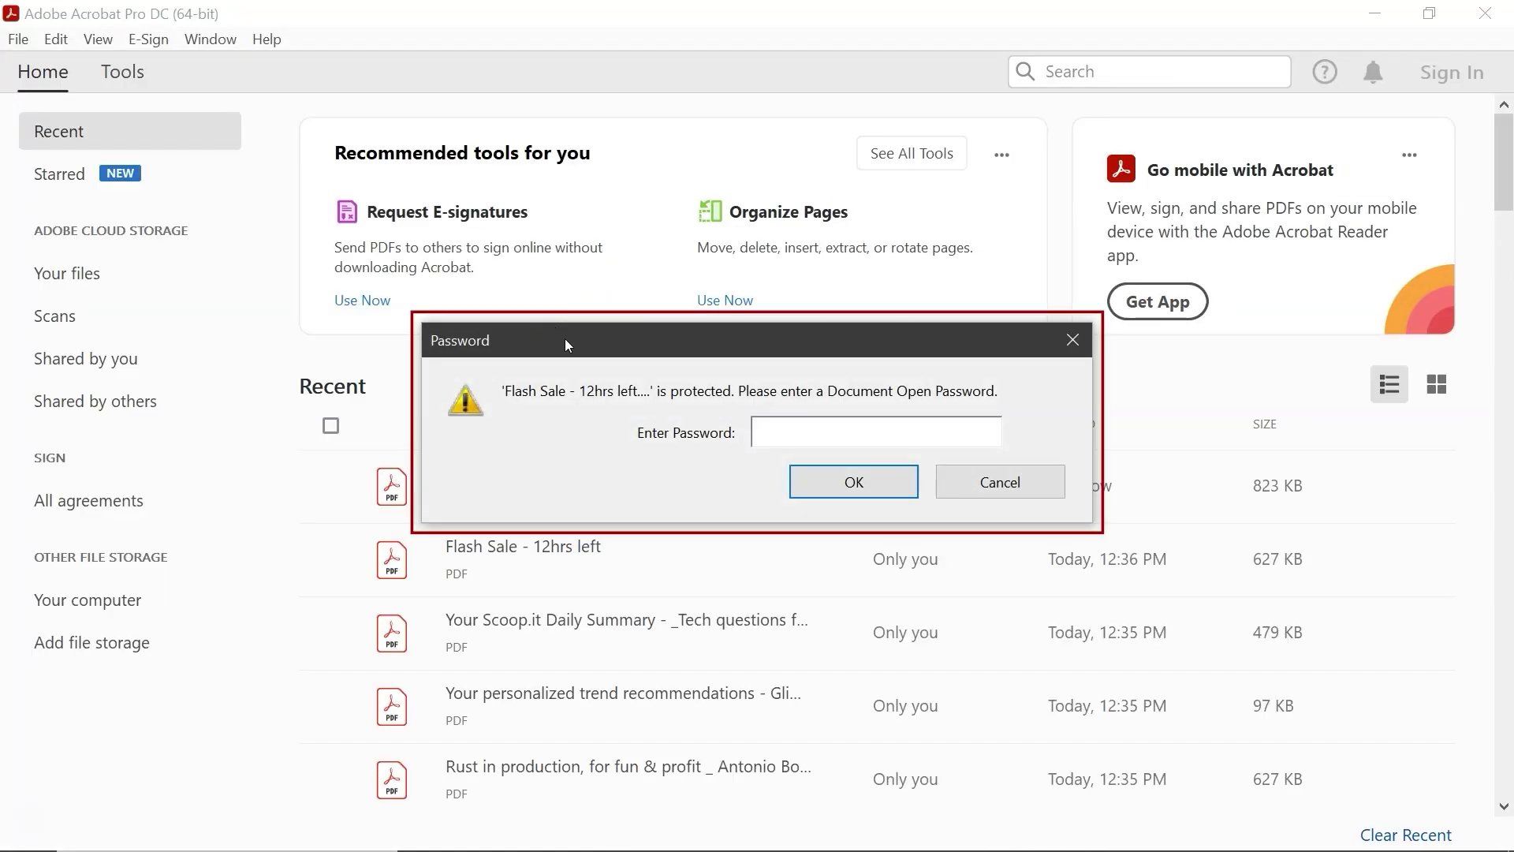